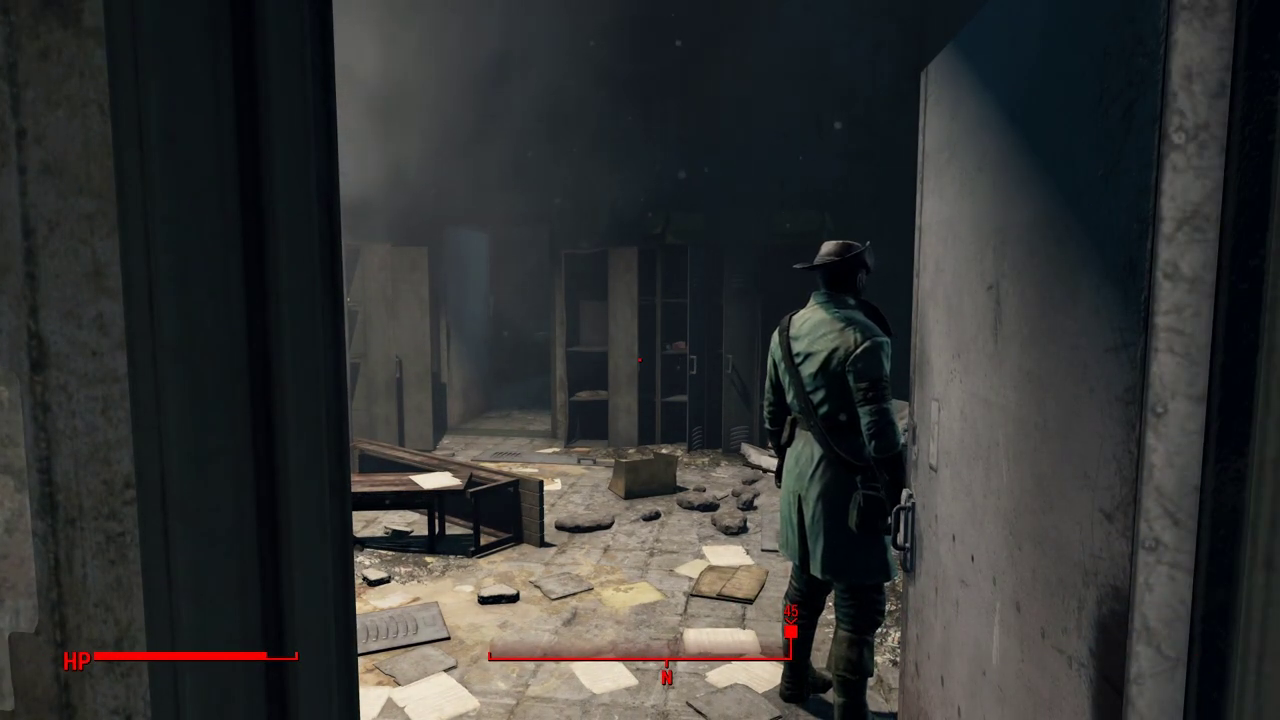
# Step: Walk down the hallway into the elevator and back into the locker room
pyautogui.moveTo(640, 360)
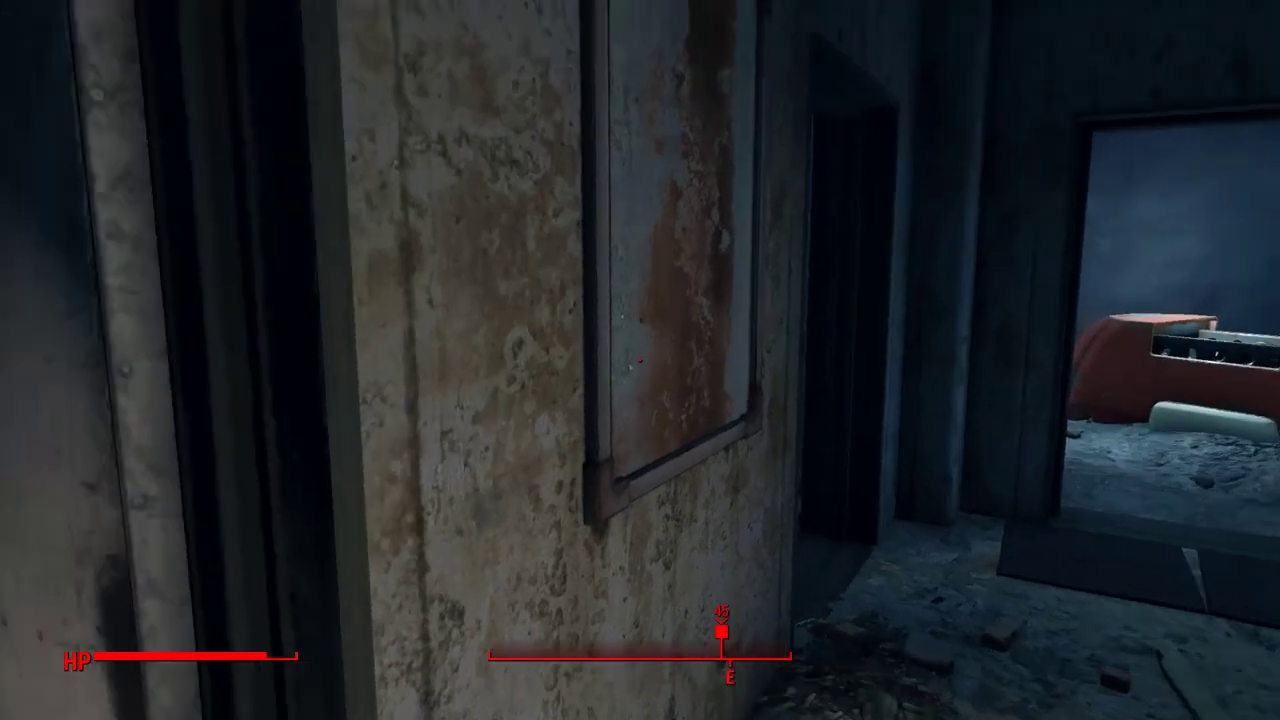
pyautogui.press('w')
pyautogui.press('w')
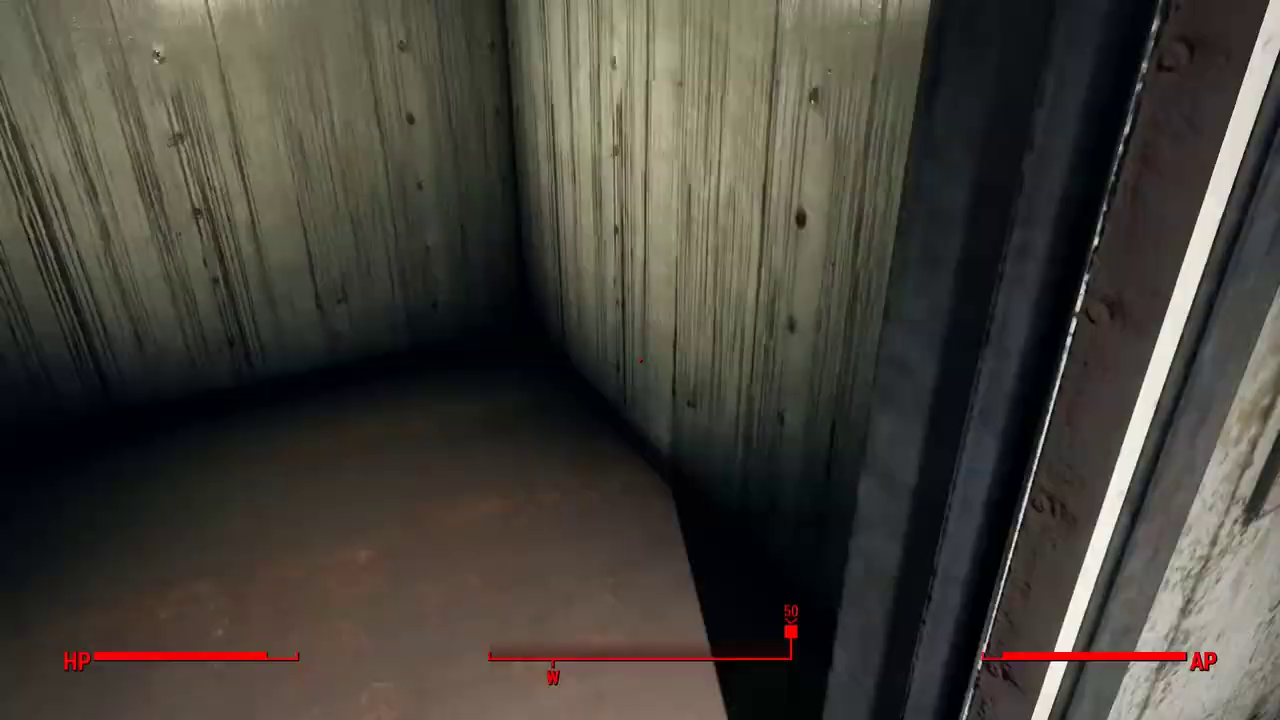
pyautogui.press('w')
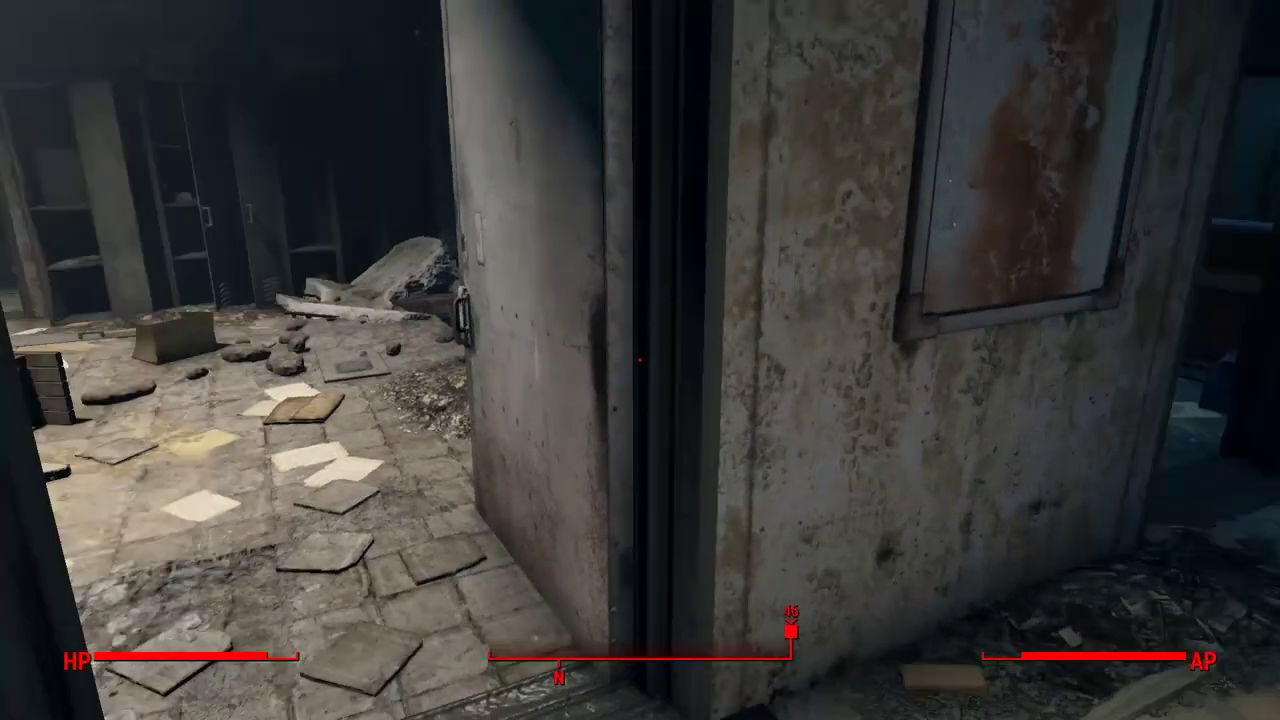
pyautogui.press('w')
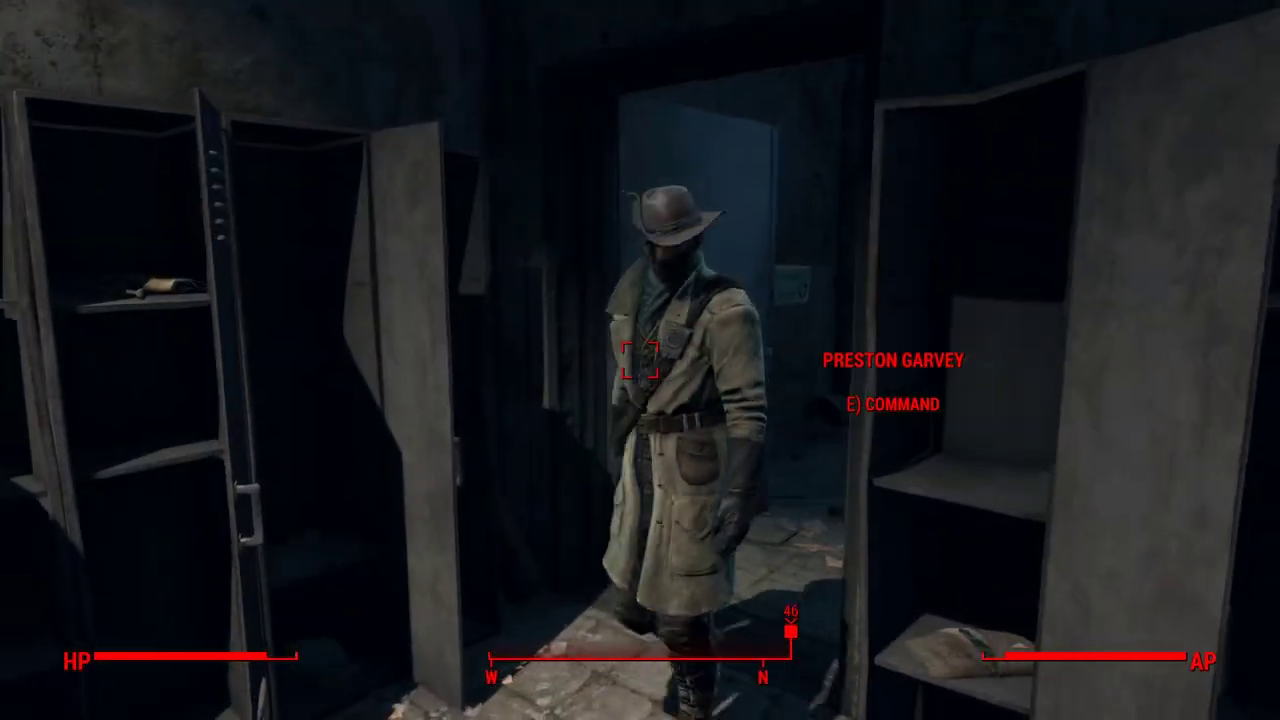
# Step: Open the companion's dialogue choices, then back out with Never Mind
pyautogui.press('e')
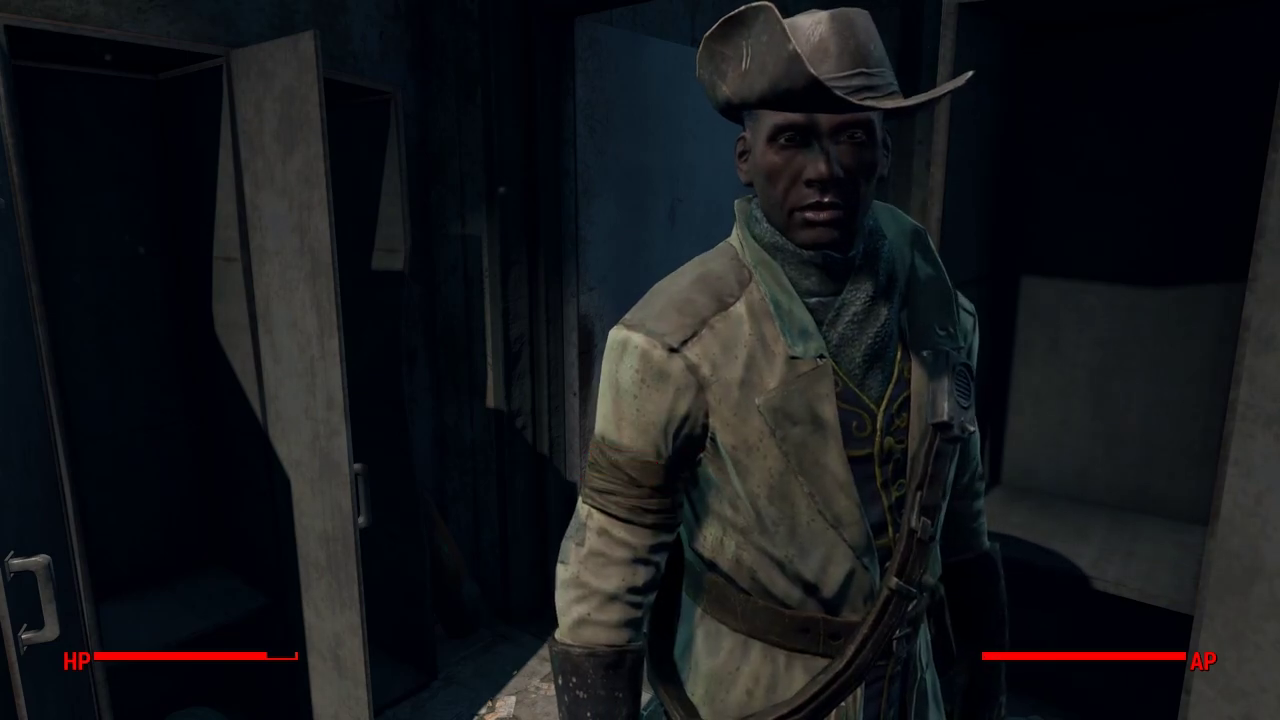
pyautogui.press('e')
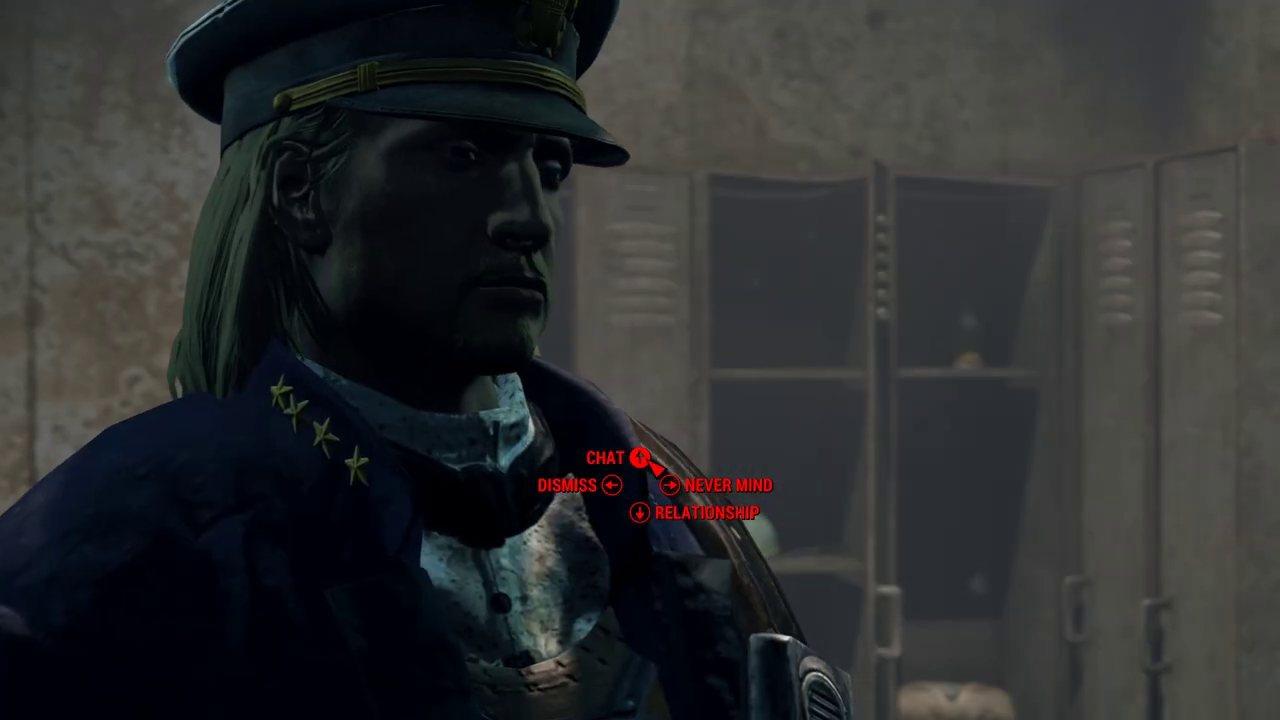
pyautogui.click(669, 485)
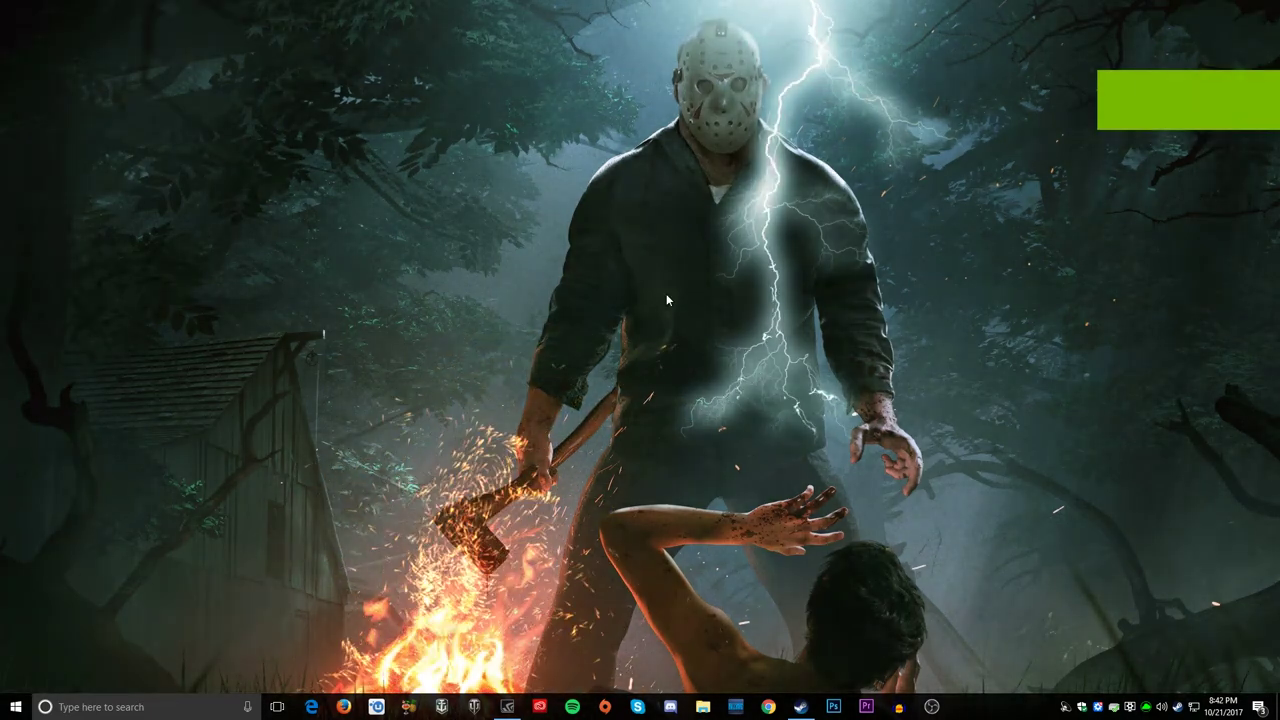
# Step: In NVIDIA Control Panel Program Settings, confirm Fallout 4 has Triple buffering and Vertical sync On
pyautogui.rightClick(484, 320)
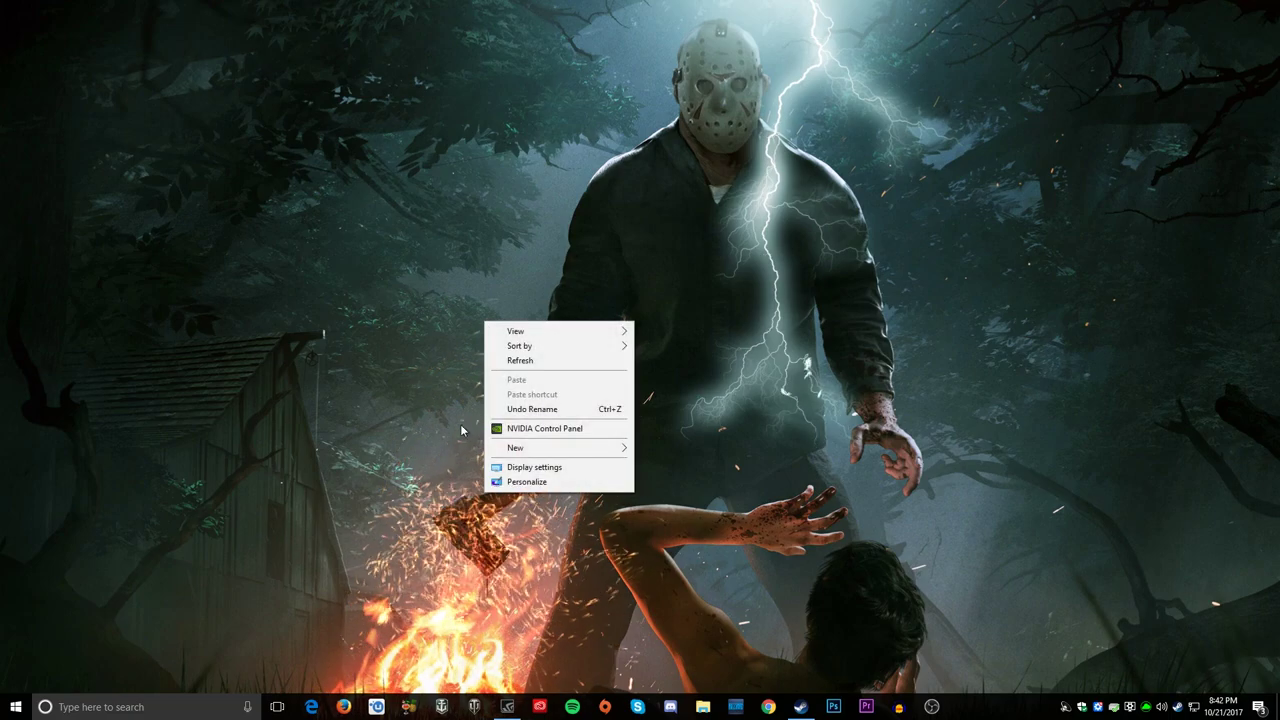
pyautogui.click(500, 428)
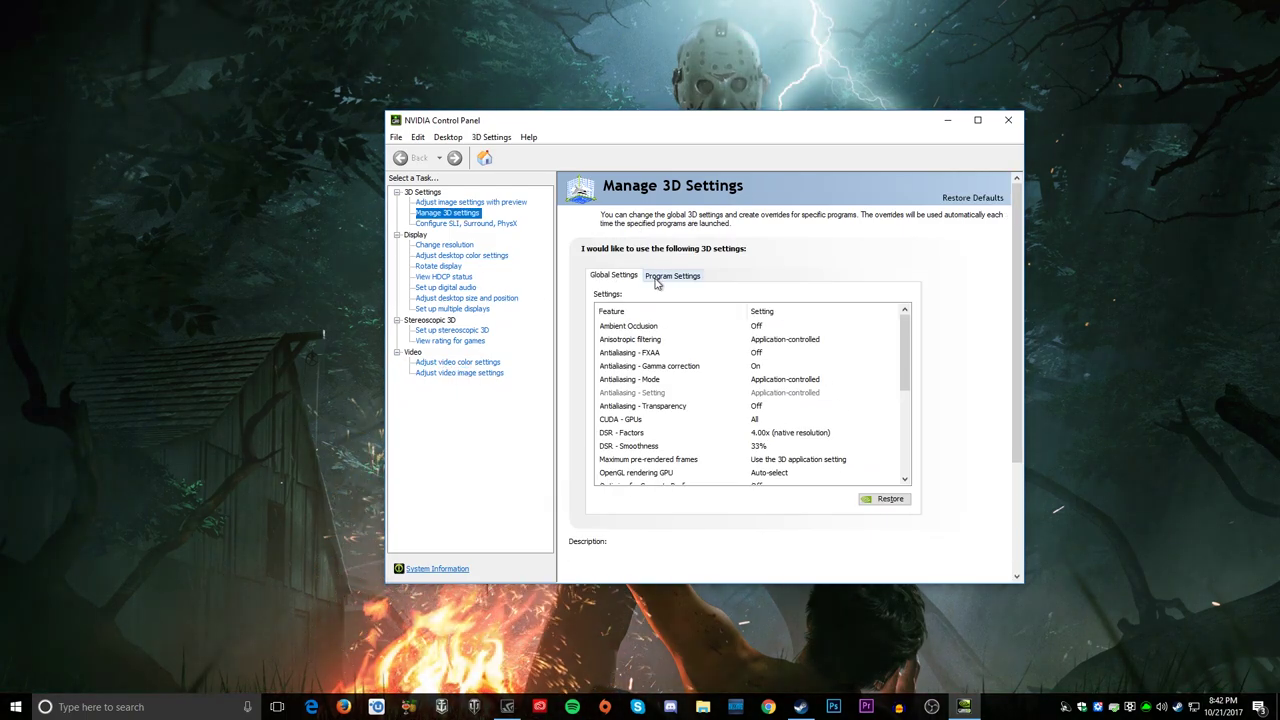
pyautogui.click(655, 277)
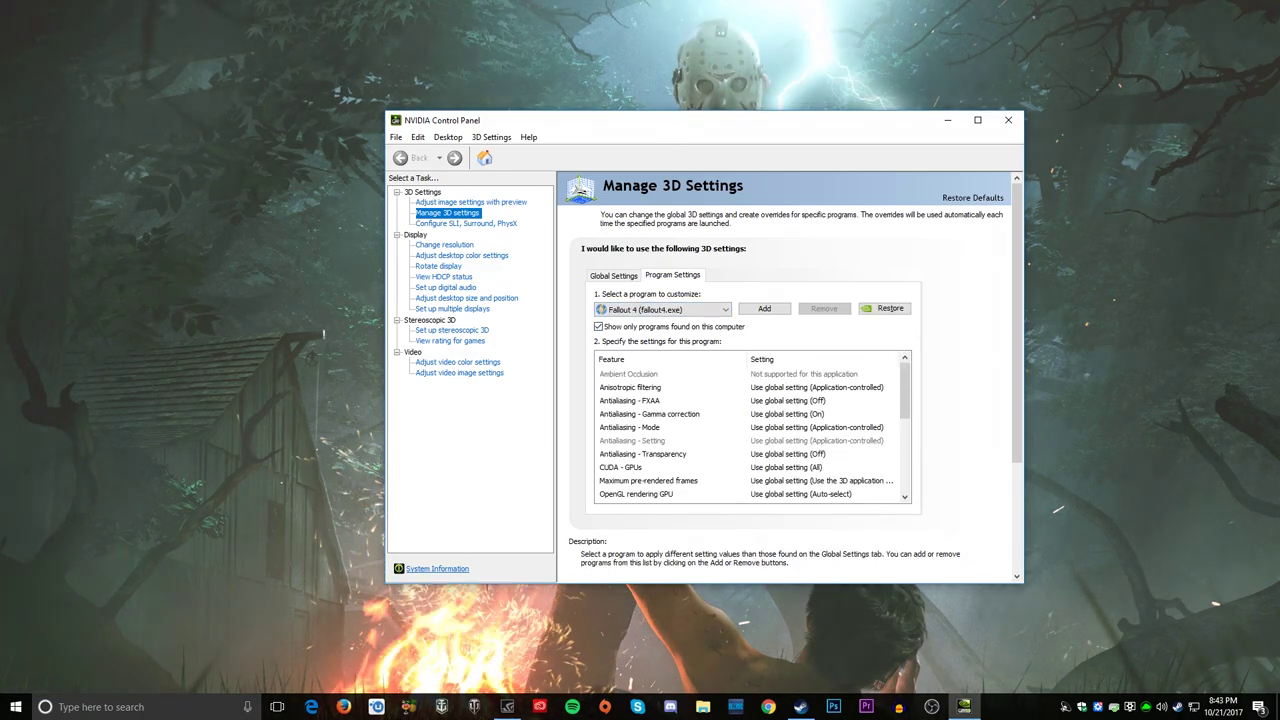
pyautogui.moveTo(677, 120); pyautogui.dragTo(658, 122)
pyautogui.moveTo(885, 404); pyautogui.dragTo(885, 478)
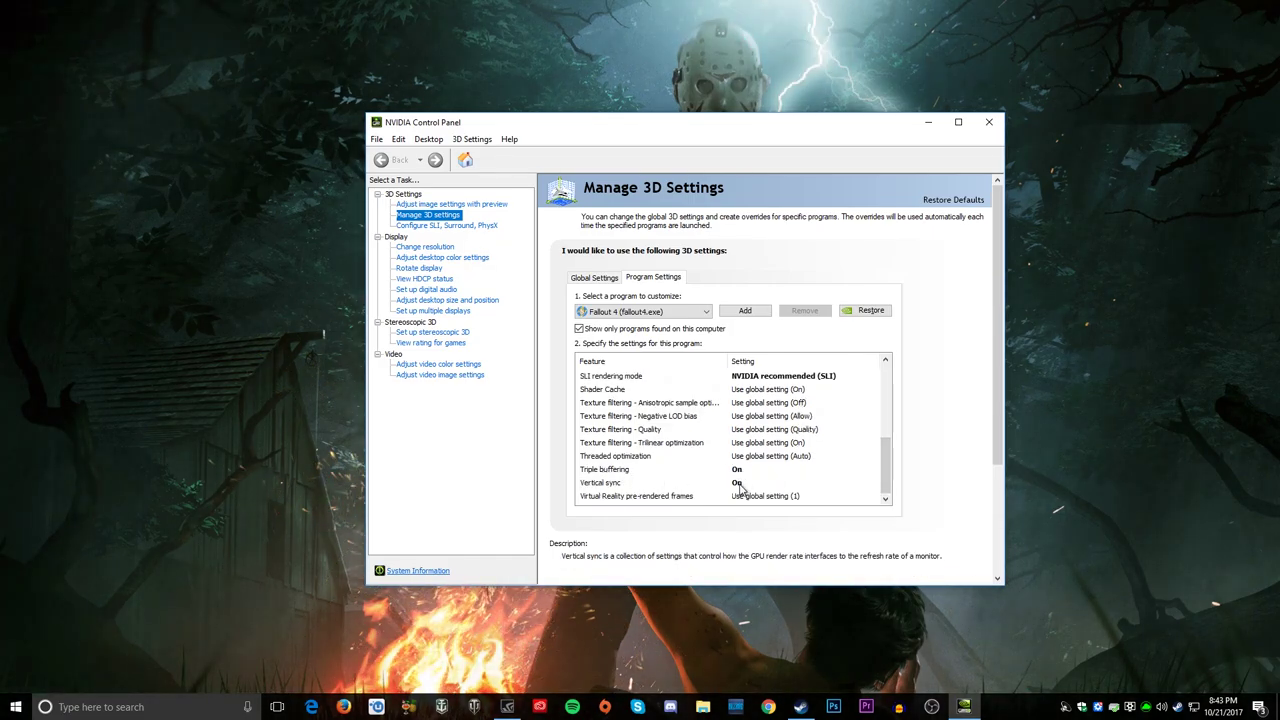
pyautogui.moveTo(646, 129); pyautogui.dragTo(557, 181)
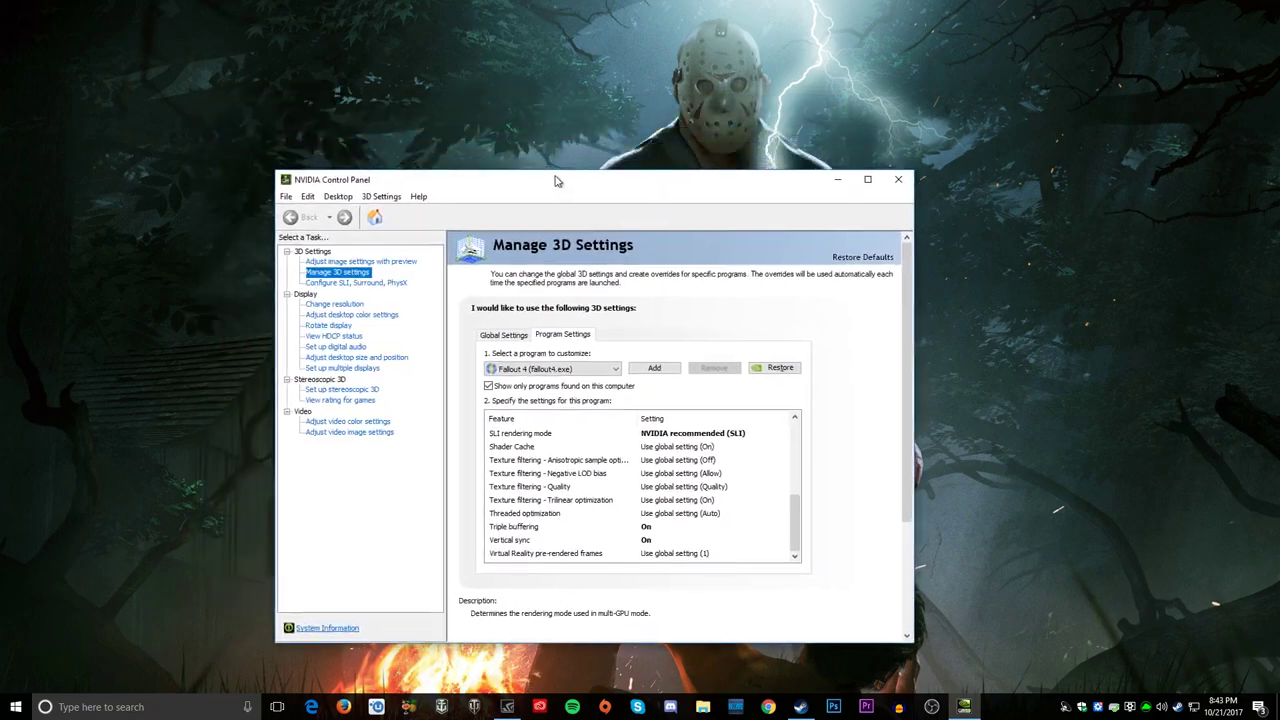
pyautogui.click(902, 184)
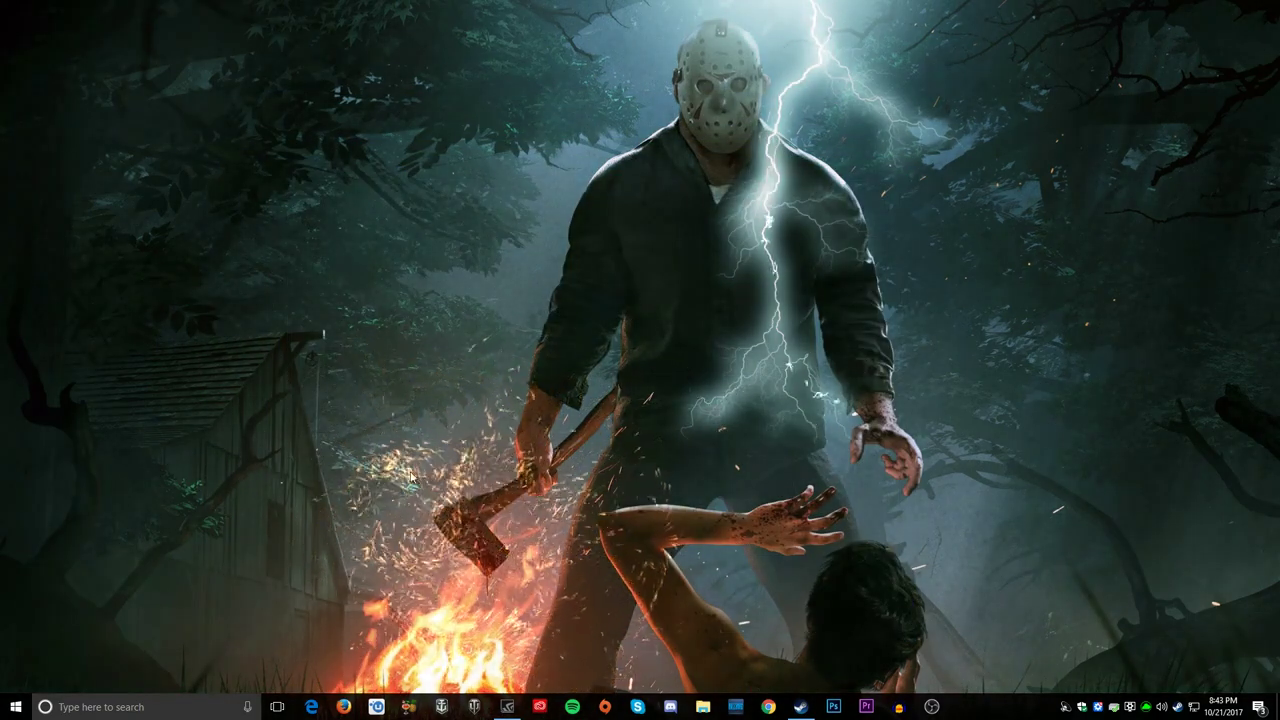
# Step: Open Windows Display settings from the desktop context menu
pyautogui.rightClick(607, 350)
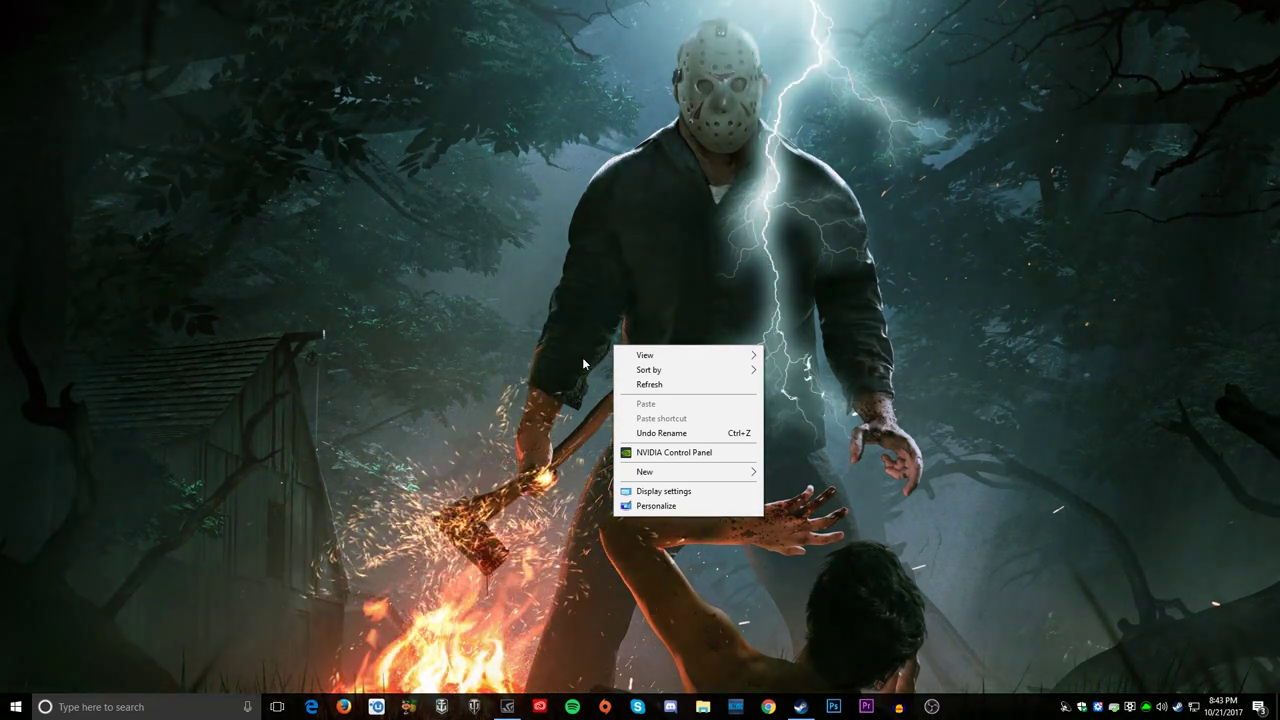
pyautogui.click(643, 493)
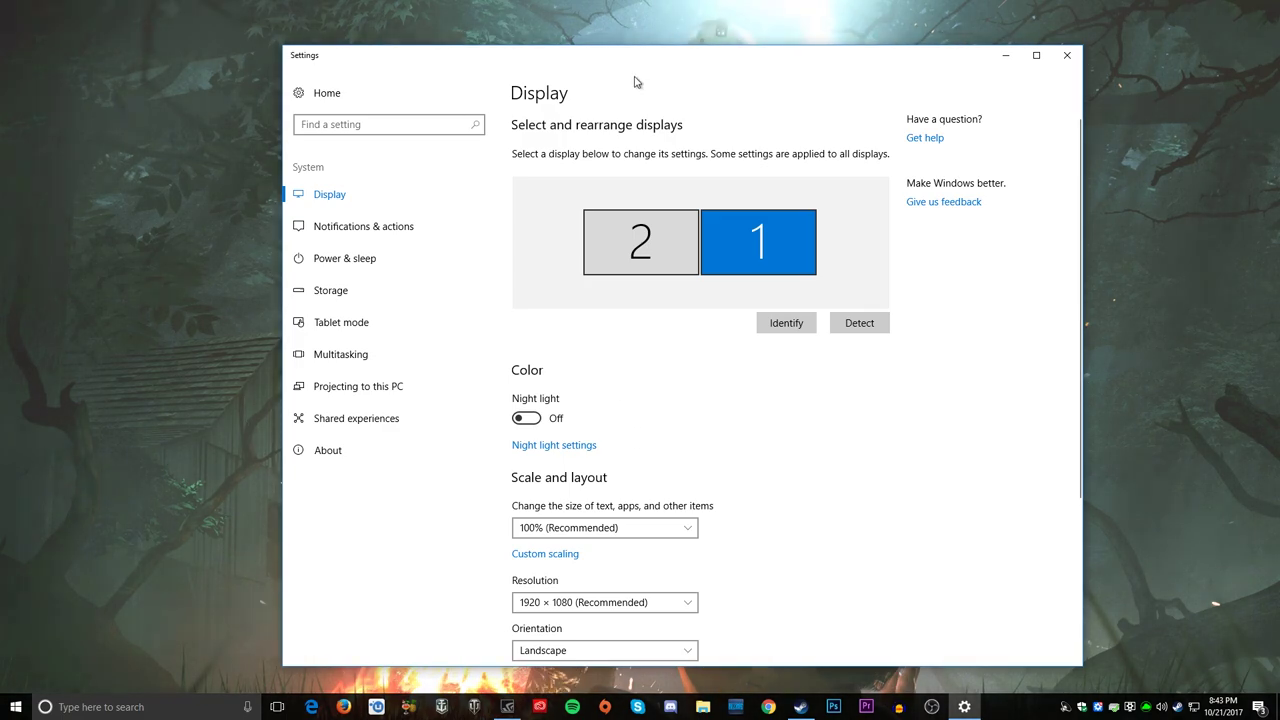
pyautogui.moveTo(636, 62); pyautogui.dragTo(596, 56)
pyautogui.scroll(-3, 629, 423)
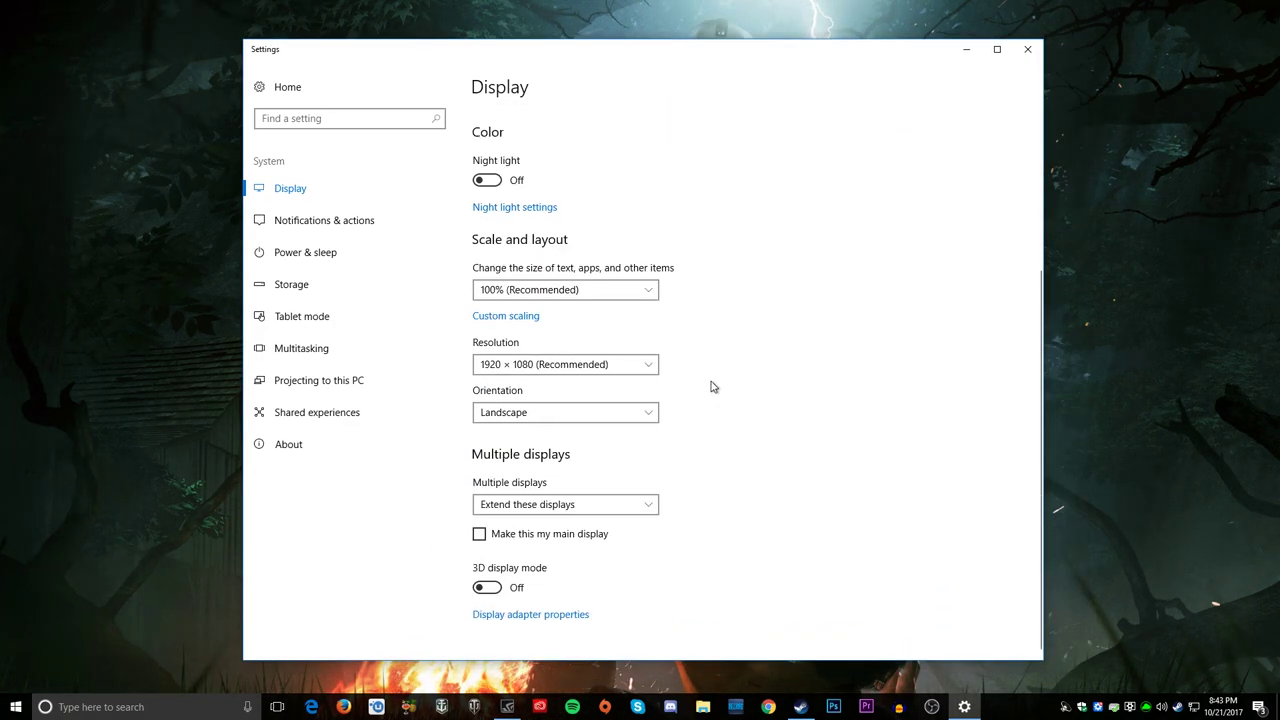
pyautogui.scroll(3, 789, 397)
pyautogui.scroll(-3, 789, 397)
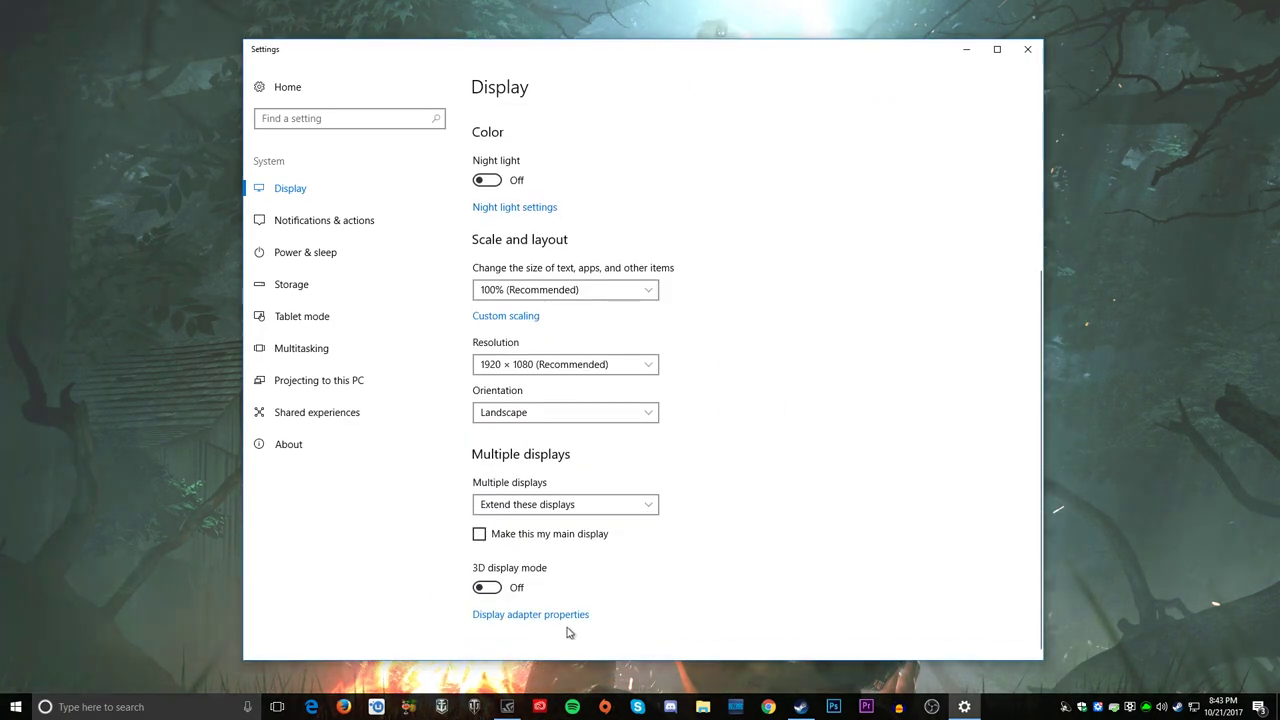
# Step: Check the 60 Hertz refresh rate on the adapter properties Monitor tab, closing without changes
pyautogui.click(552, 614)
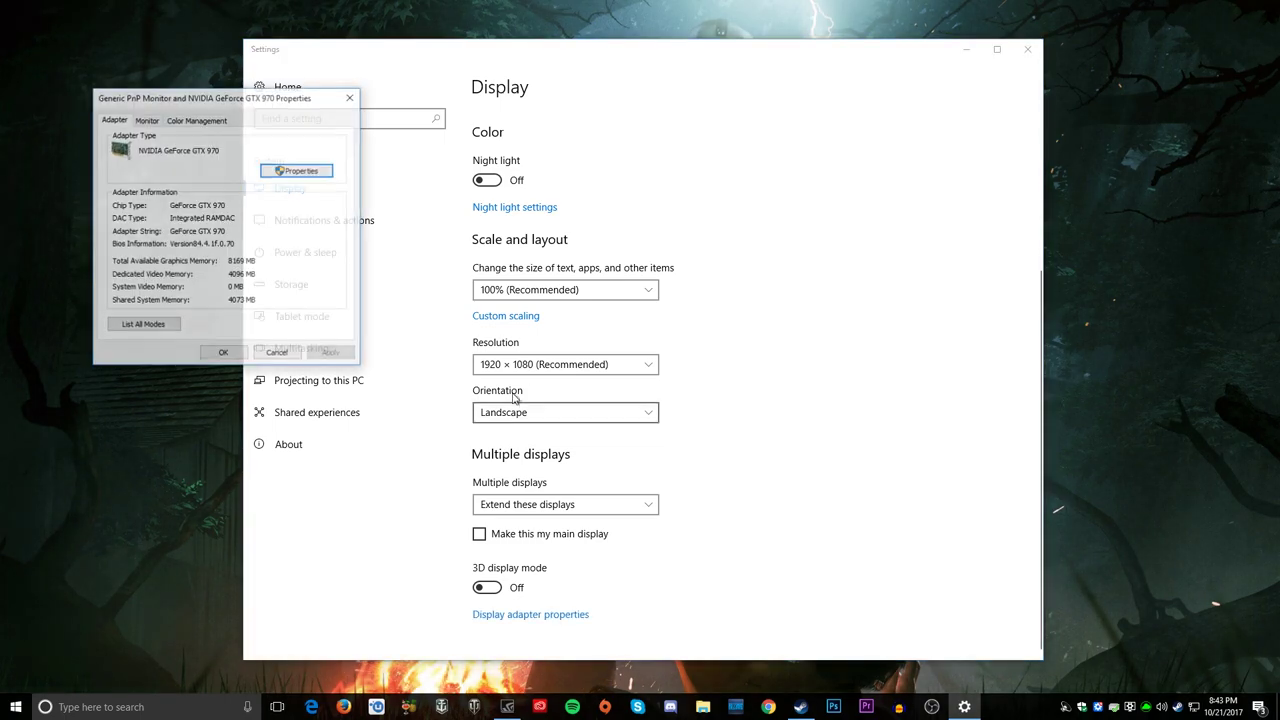
pyautogui.moveTo(250, 105); pyautogui.dragTo(614, 155)
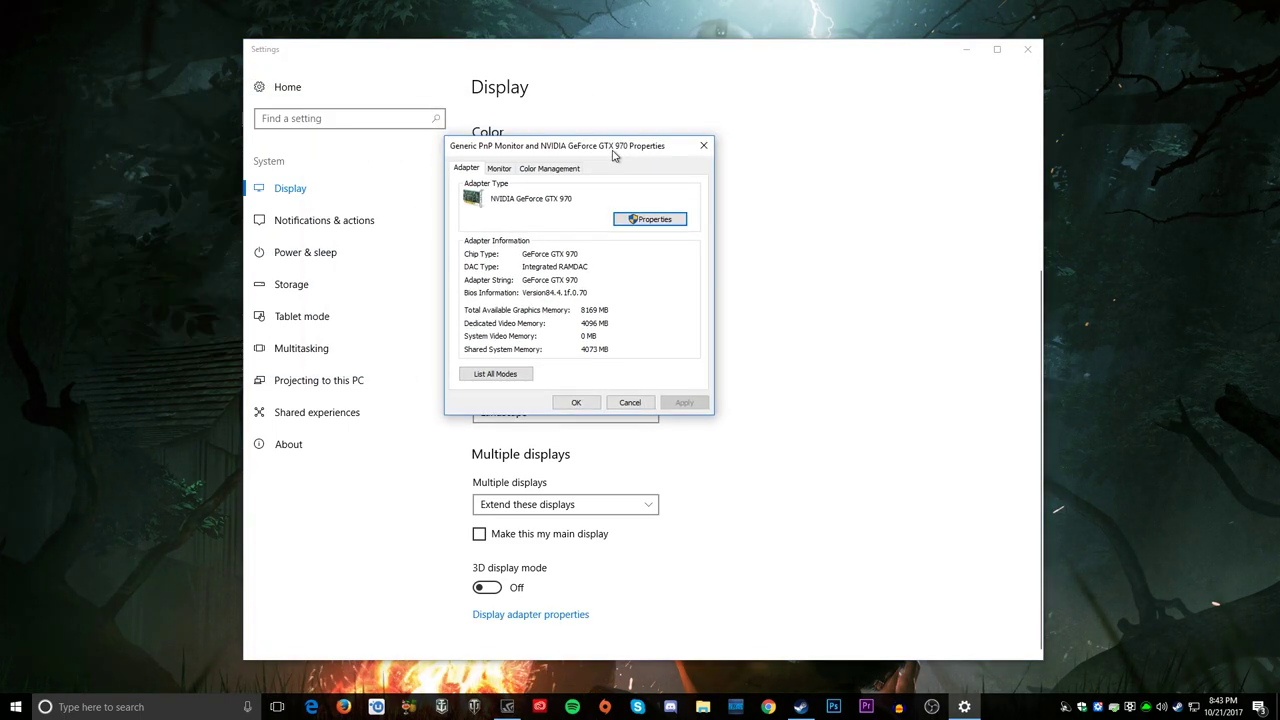
pyautogui.click(506, 170)
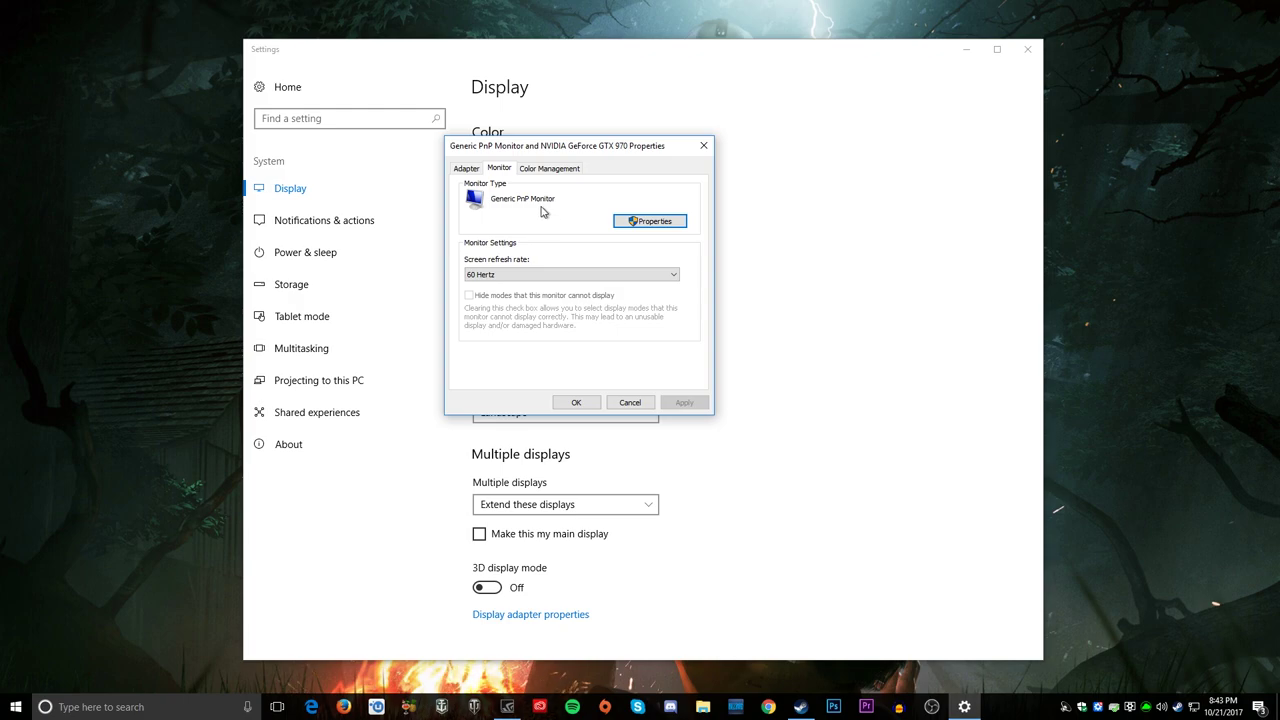
pyautogui.click(533, 274)
pyautogui.click(533, 274)
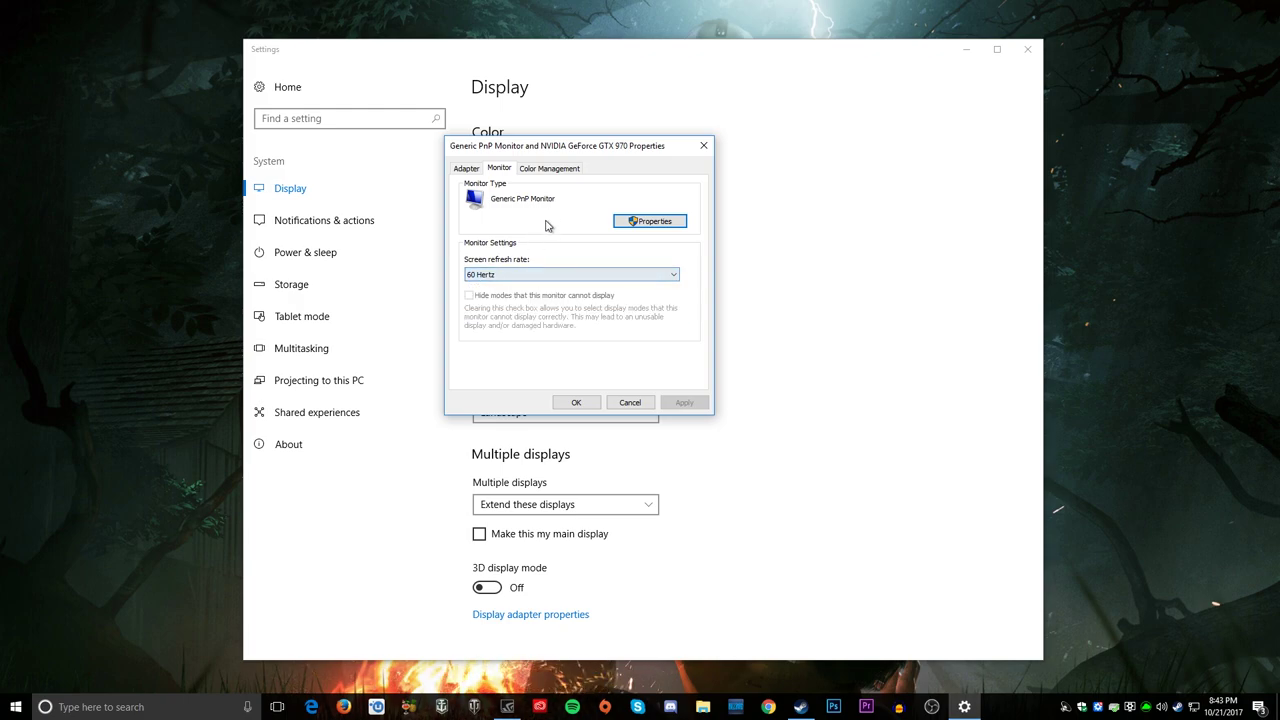
pyautogui.moveTo(528, 155); pyautogui.dragTo(585, 148)
pyautogui.click(523, 161)
pyautogui.click(556, 161)
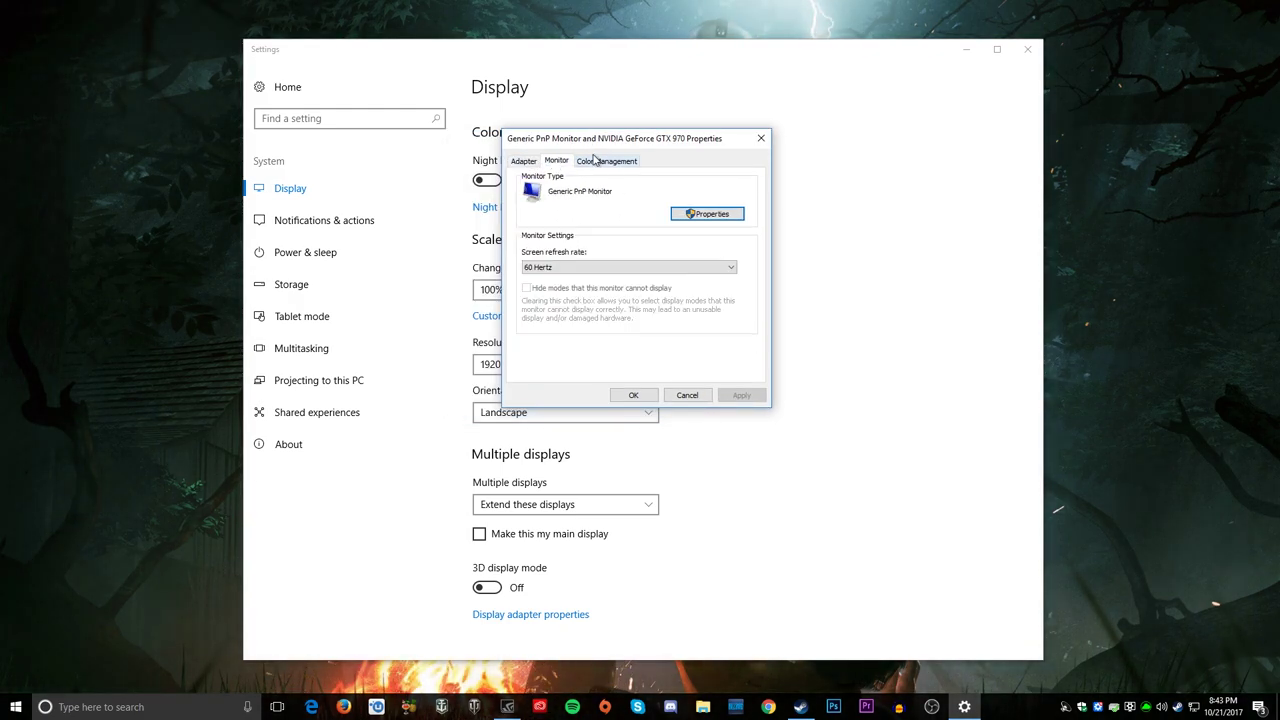
pyautogui.click(760, 139)
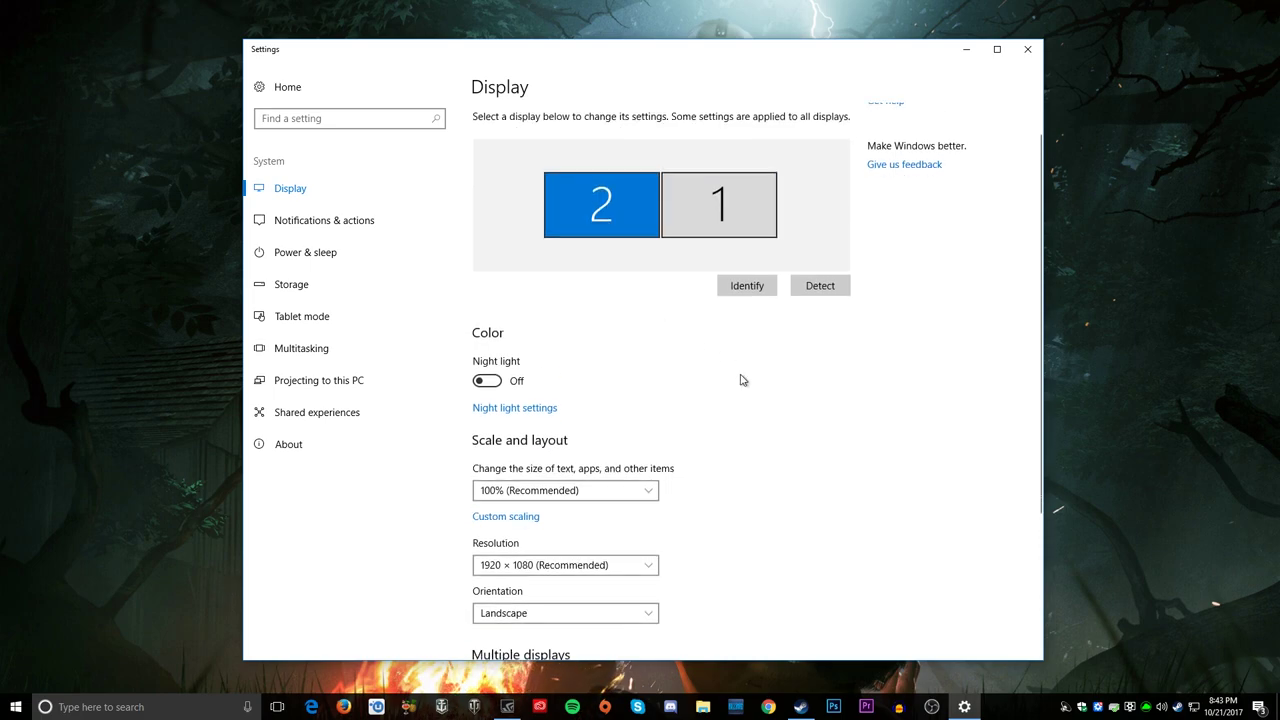
# Step: Set the second monitor's screen refresh rate from 144 to 60 Hertz and keep the change
pyautogui.scroll(-5, 650, 470)
pyautogui.moveTo(300, 60); pyautogui.dragTo(662, 106)
pyautogui.click(520, 128)
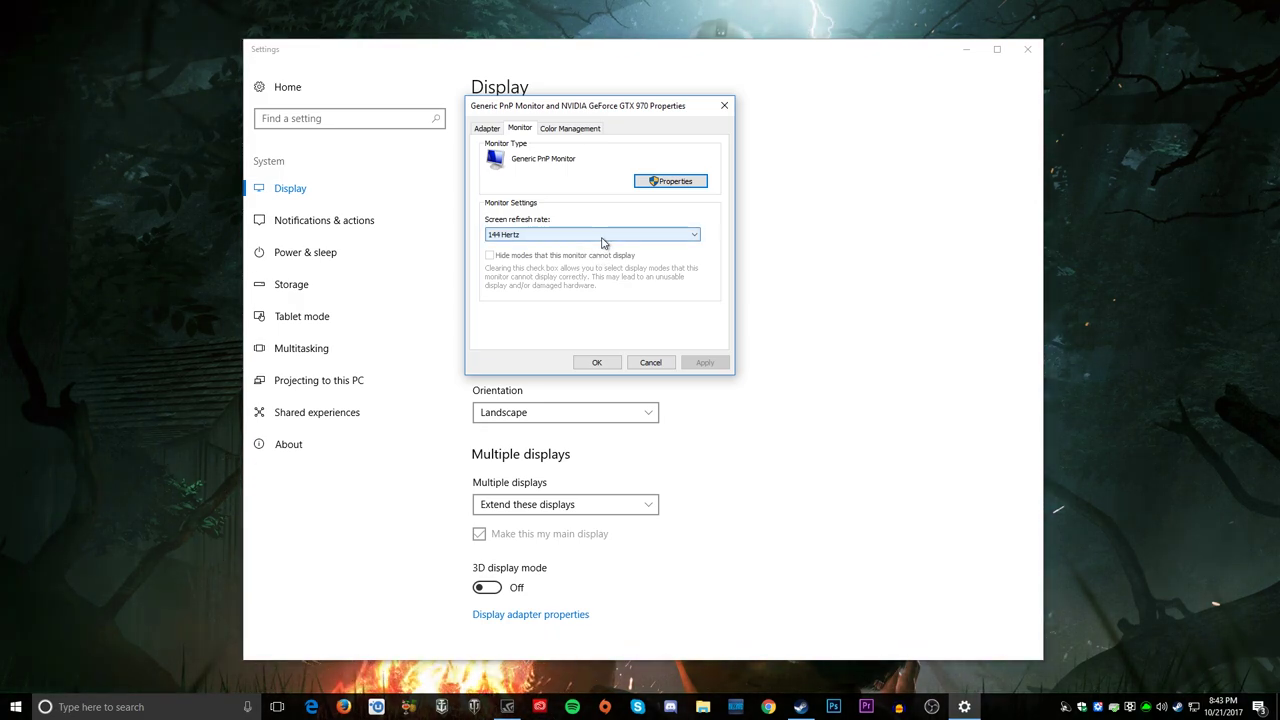
pyautogui.click(603, 235)
pyautogui.press('Up')
pyautogui.press('Return')
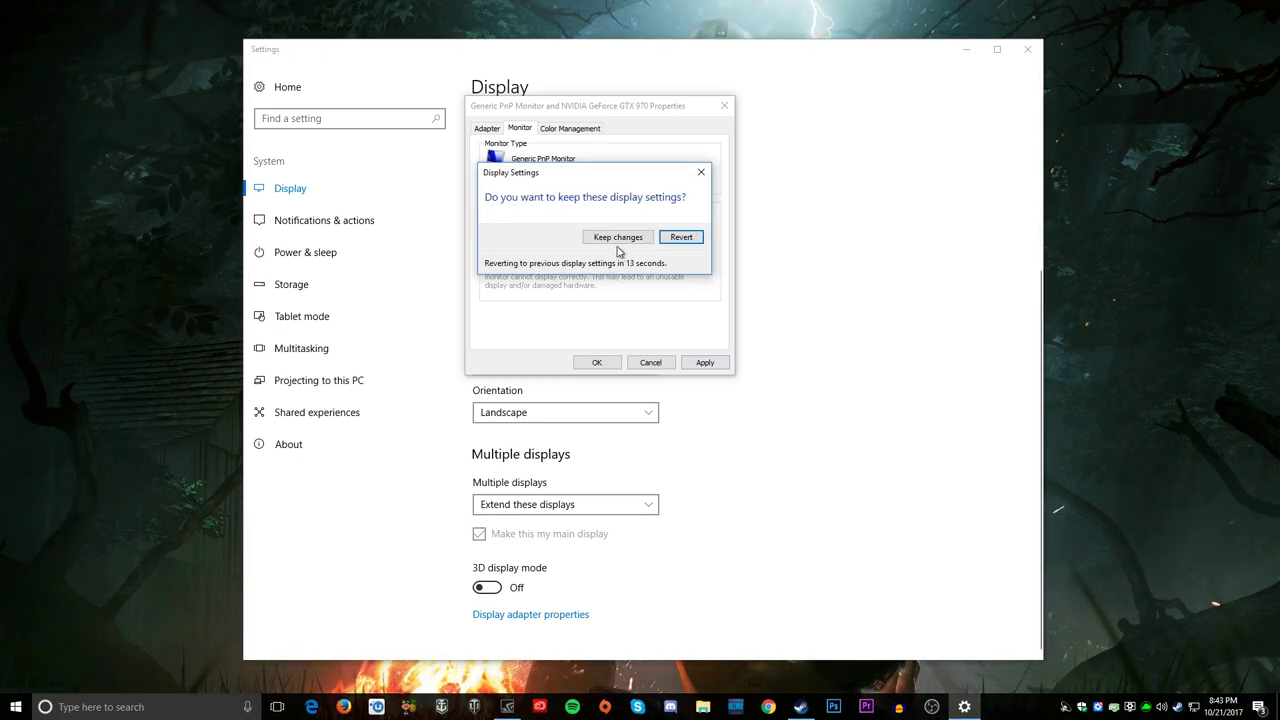
pyautogui.click(616, 241)
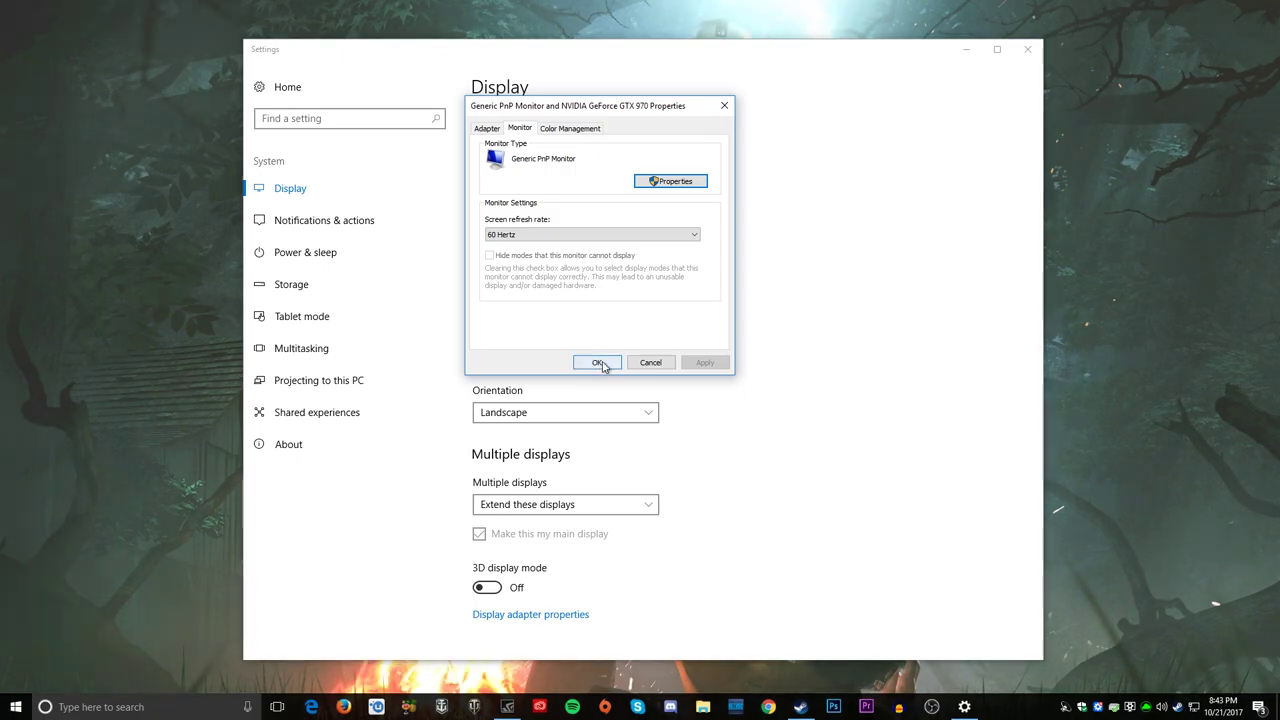
pyautogui.click(598, 362)
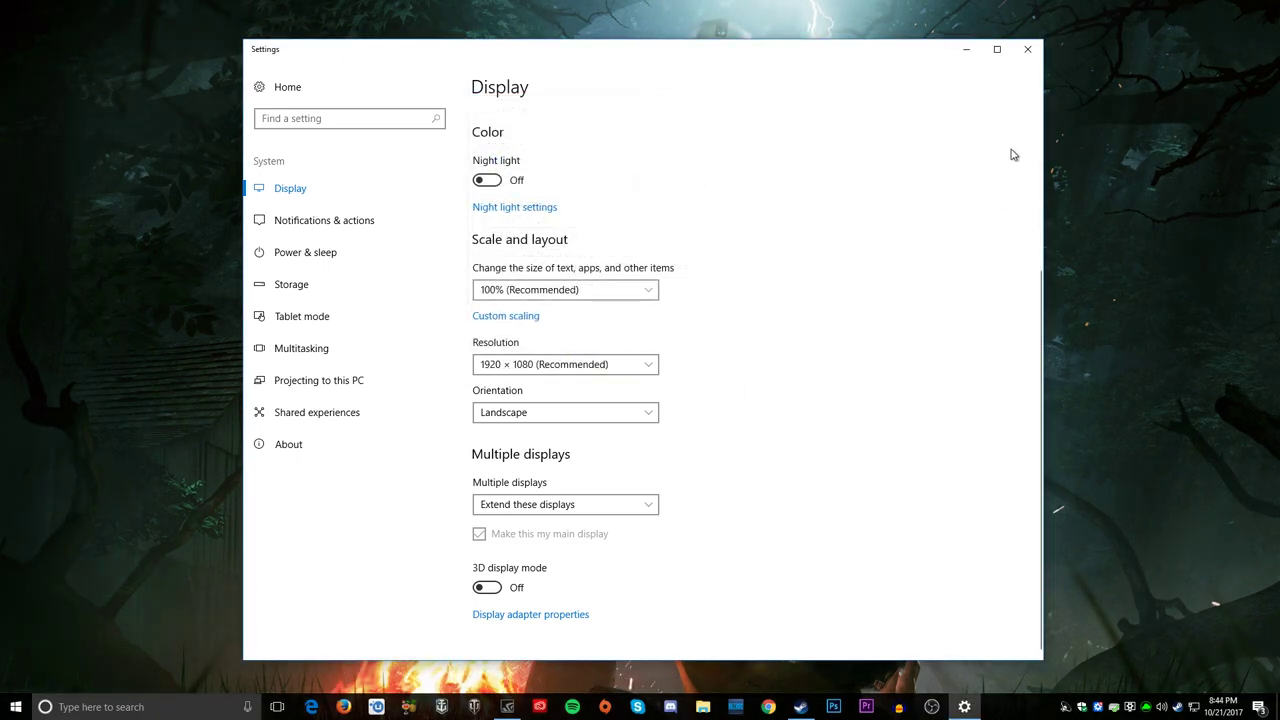
# Step: Close the Windows Settings window
pyautogui.click(1024, 55)
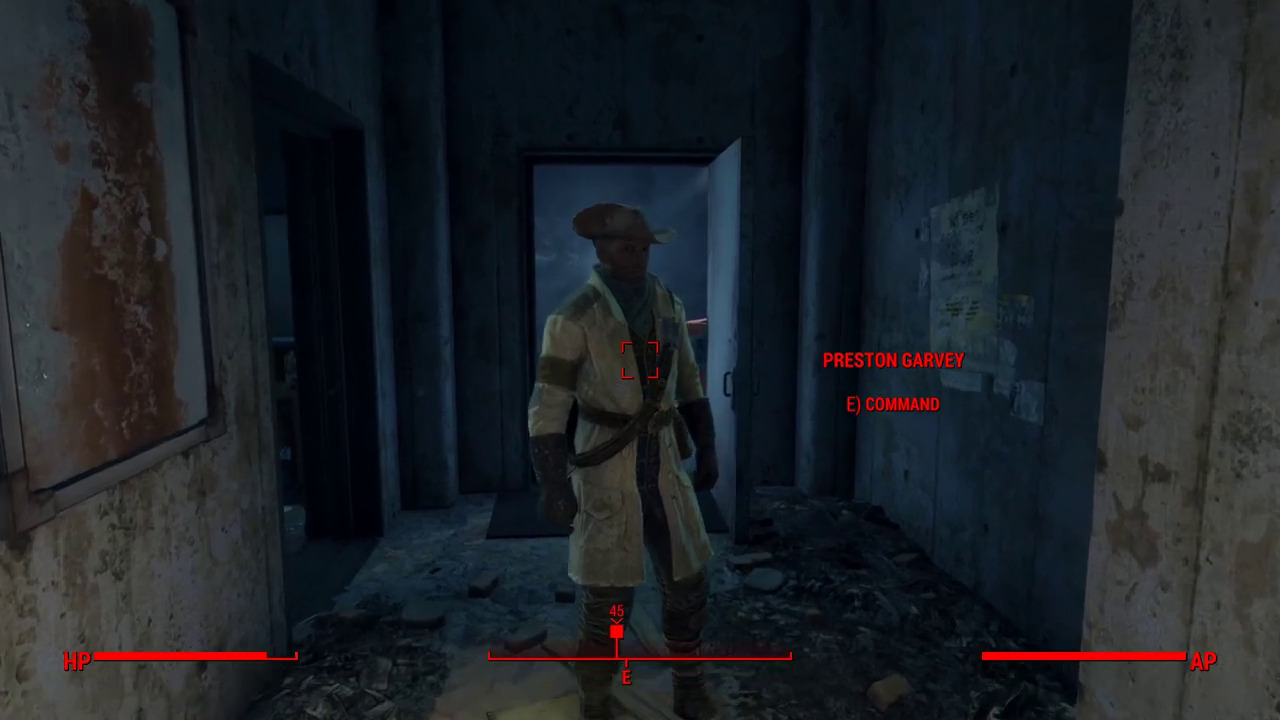
# Step: Open Preston Garvey's command wheel and back out with Never Mind
pyautogui.press('e')
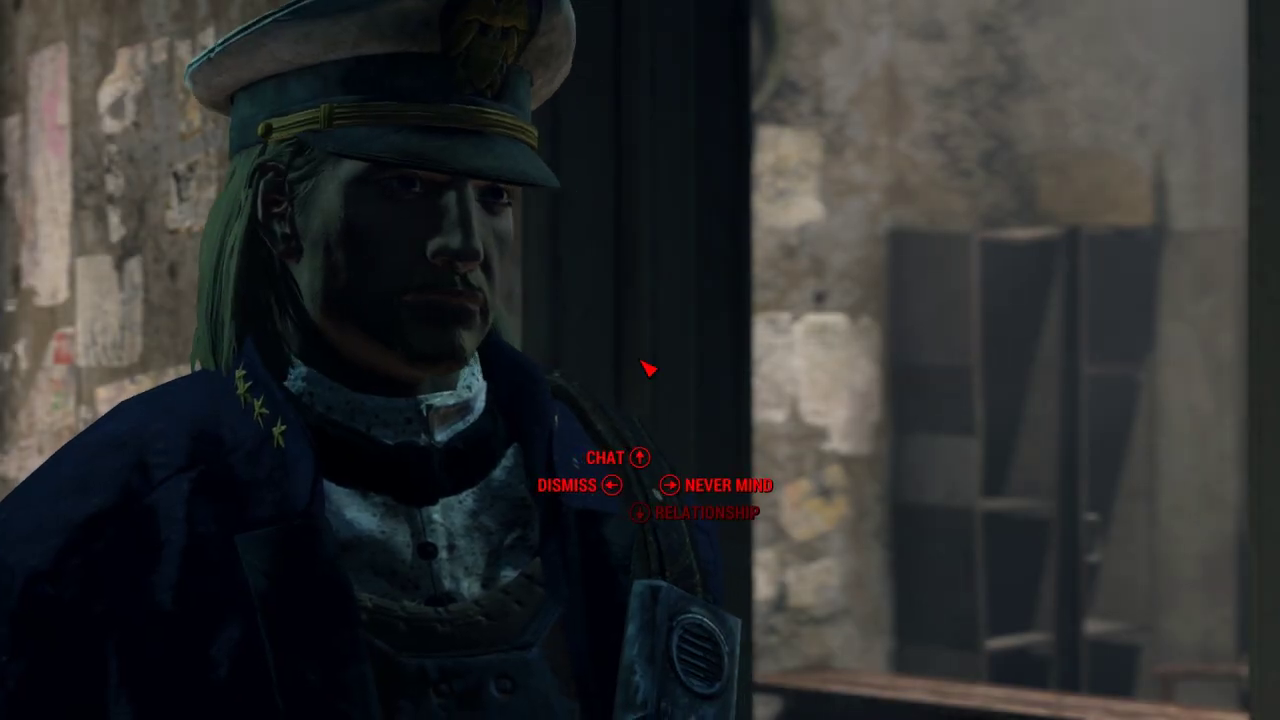
pyautogui.click(675, 487)
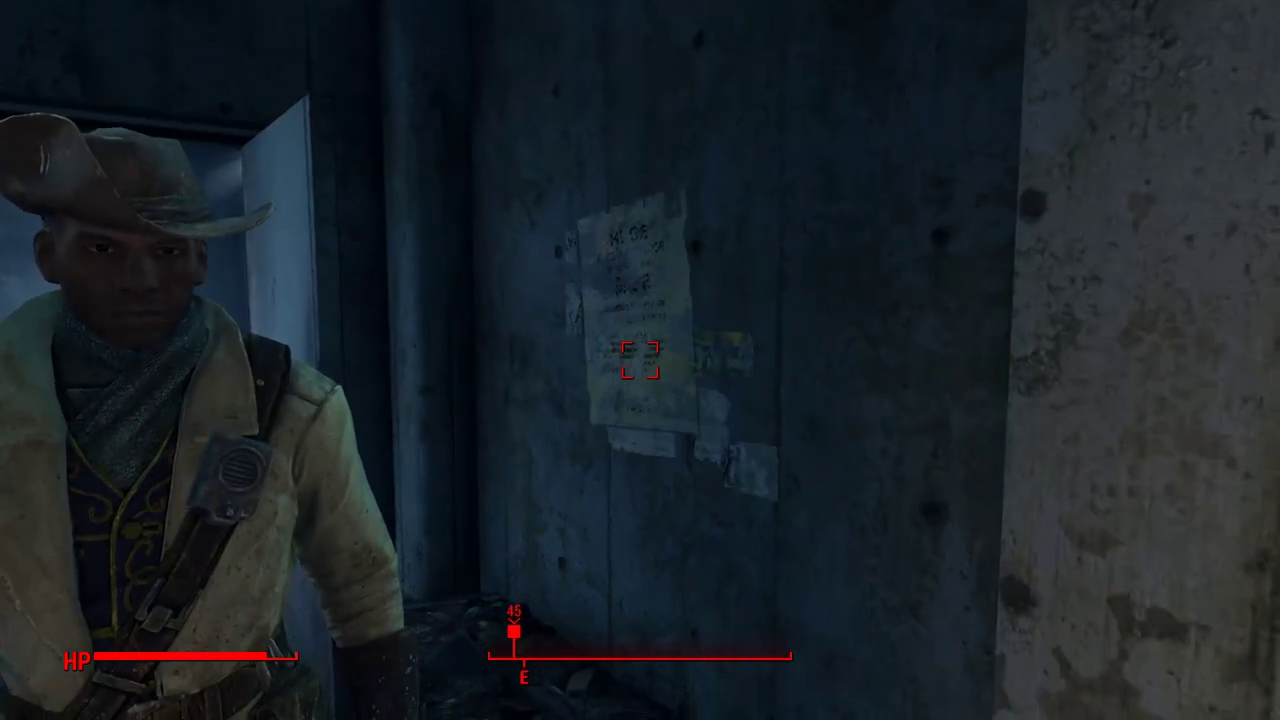
pyautogui.moveTo(640, 360)
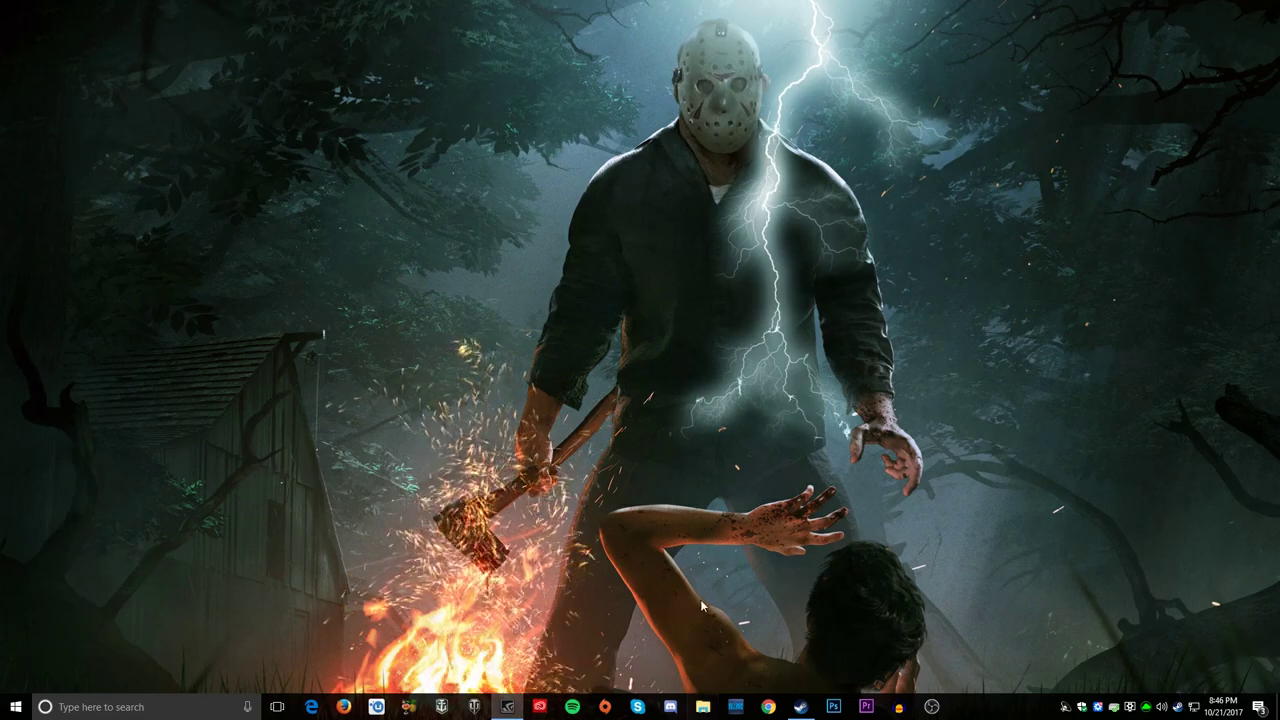
# Step: Open File Explorer and go to This PC > Documents
pyautogui.click(704, 708)
pyautogui.moveTo(517, 246); pyautogui.dragTo(620, 234)
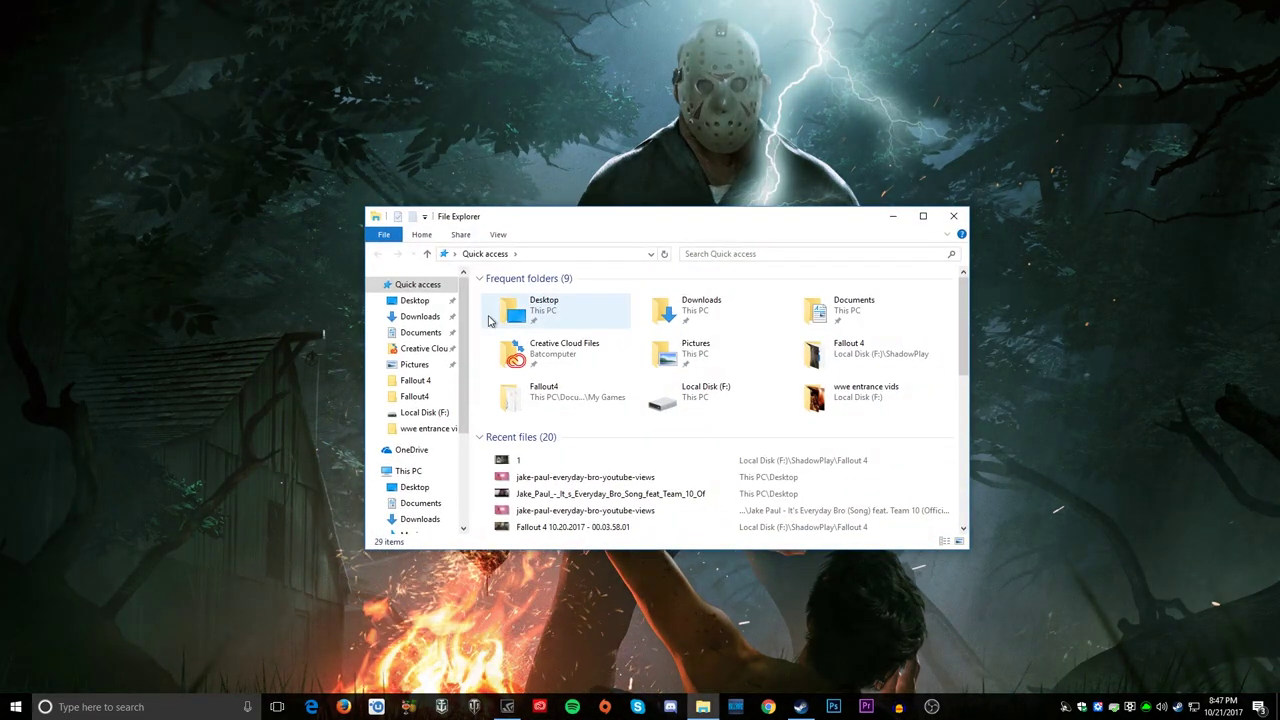
pyautogui.click(545, 478)
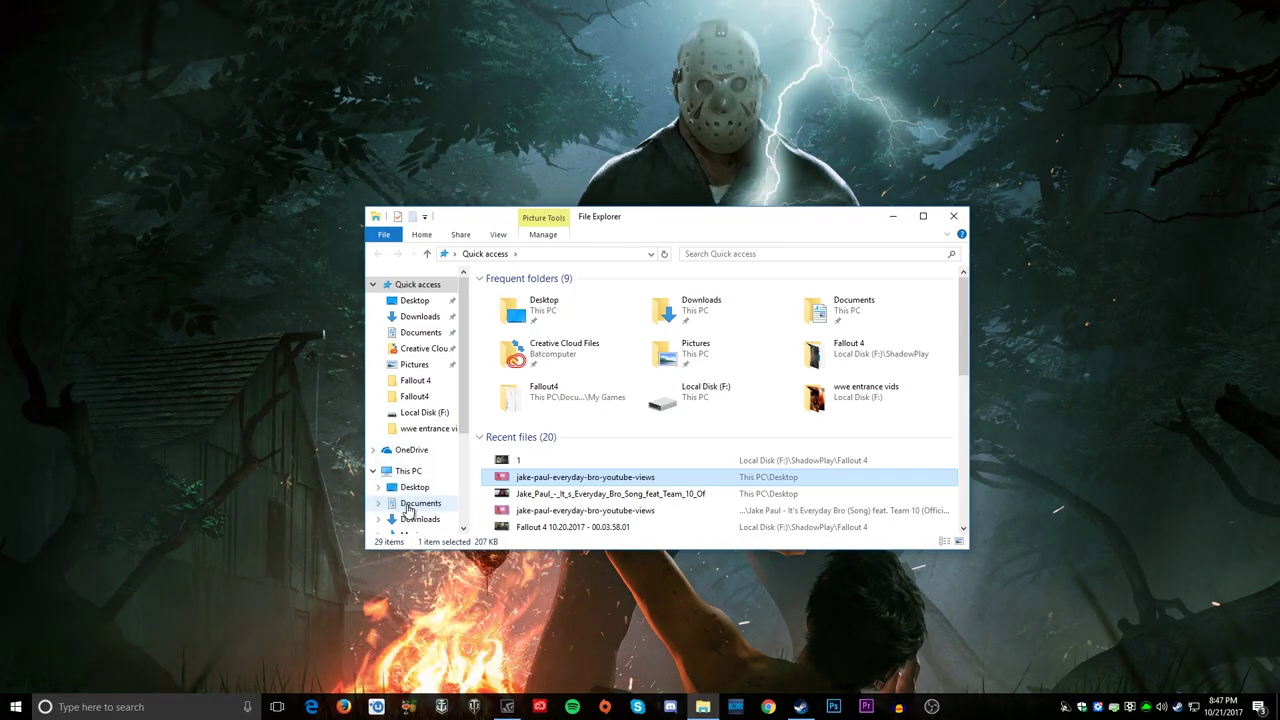
pyautogui.click(420, 503)
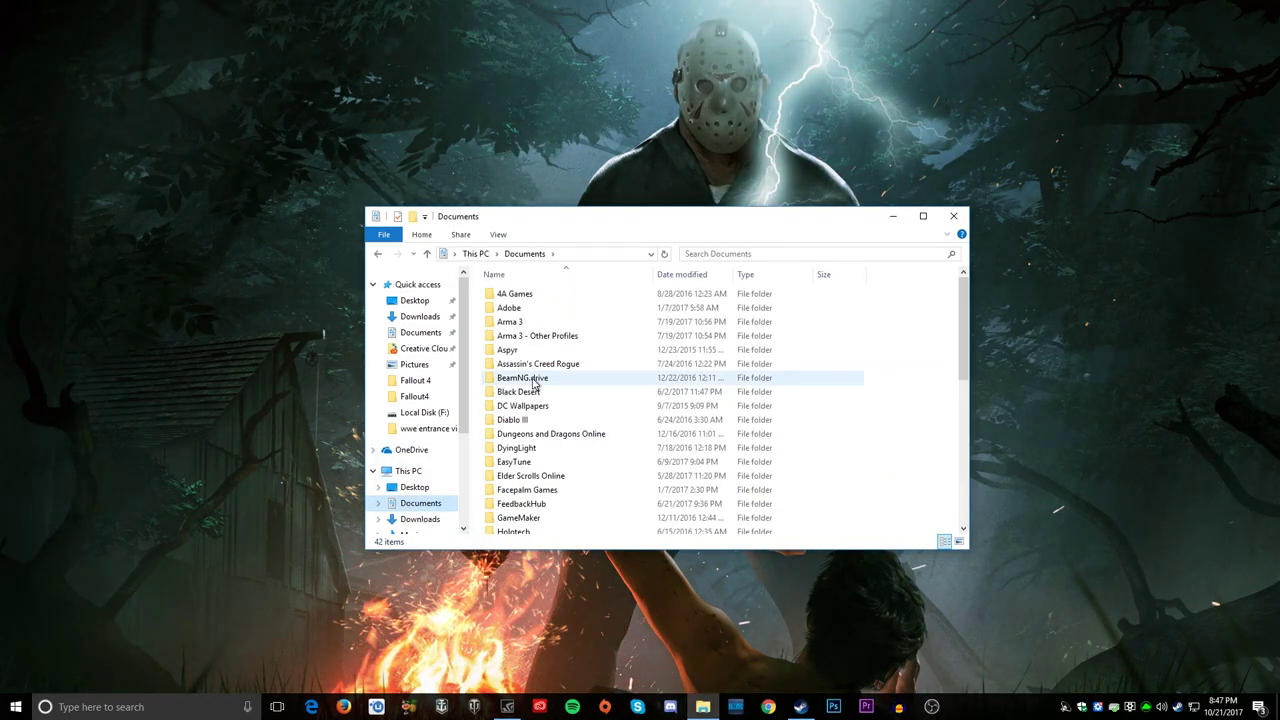
pyautogui.scroll(-3, 531, 400)
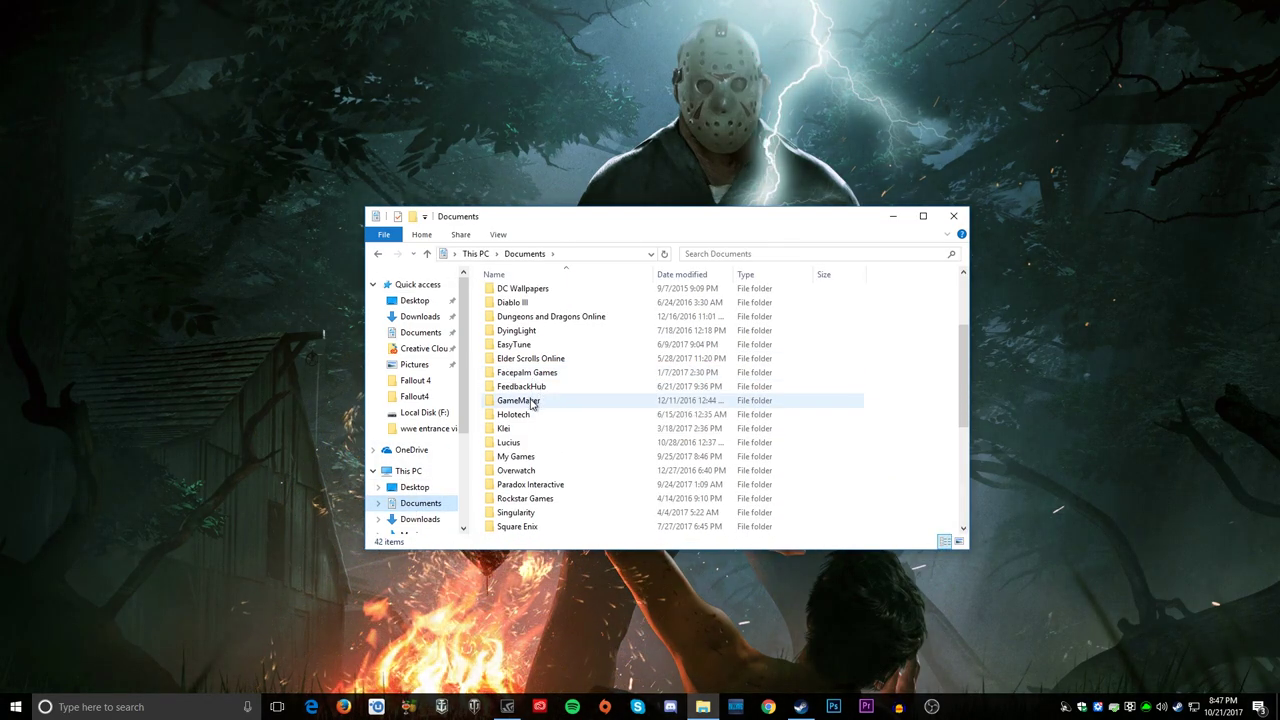
# Step: Go into My Games > Fallout4 and open Fallout4.ini
pyautogui.doubleClick(523, 457)
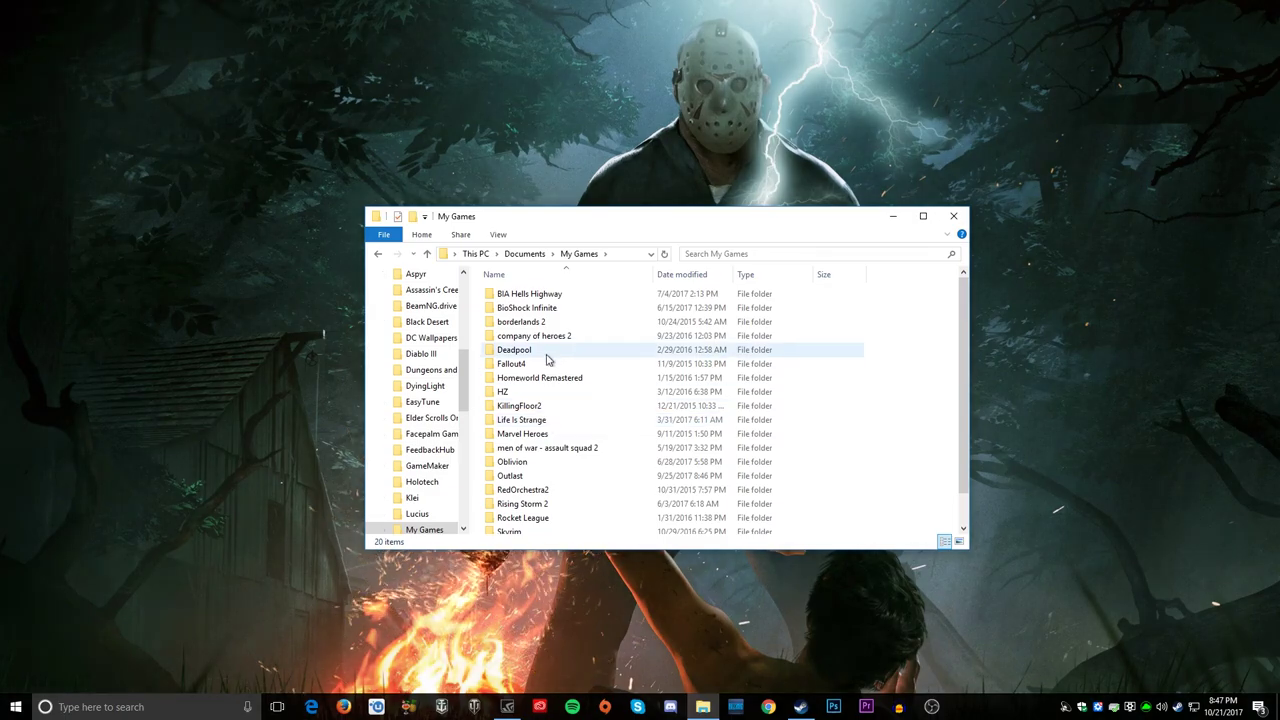
pyautogui.click(531, 313)
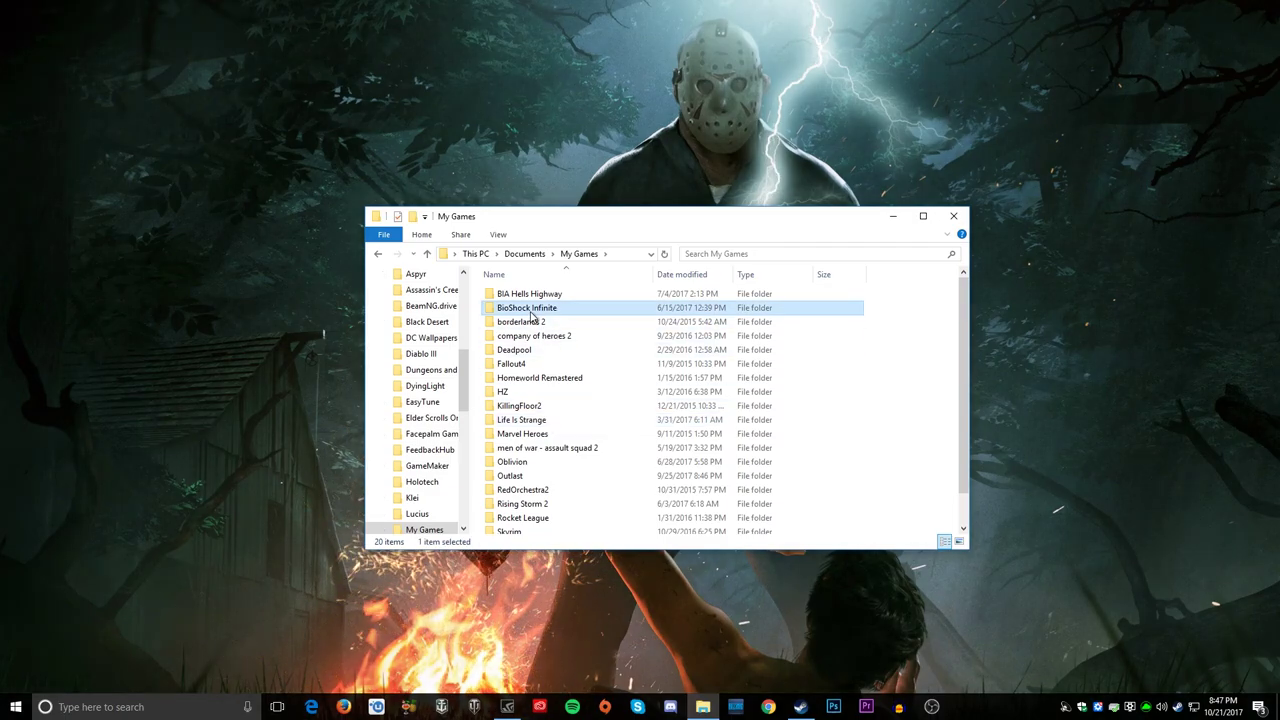
pyautogui.doubleClick(518, 366)
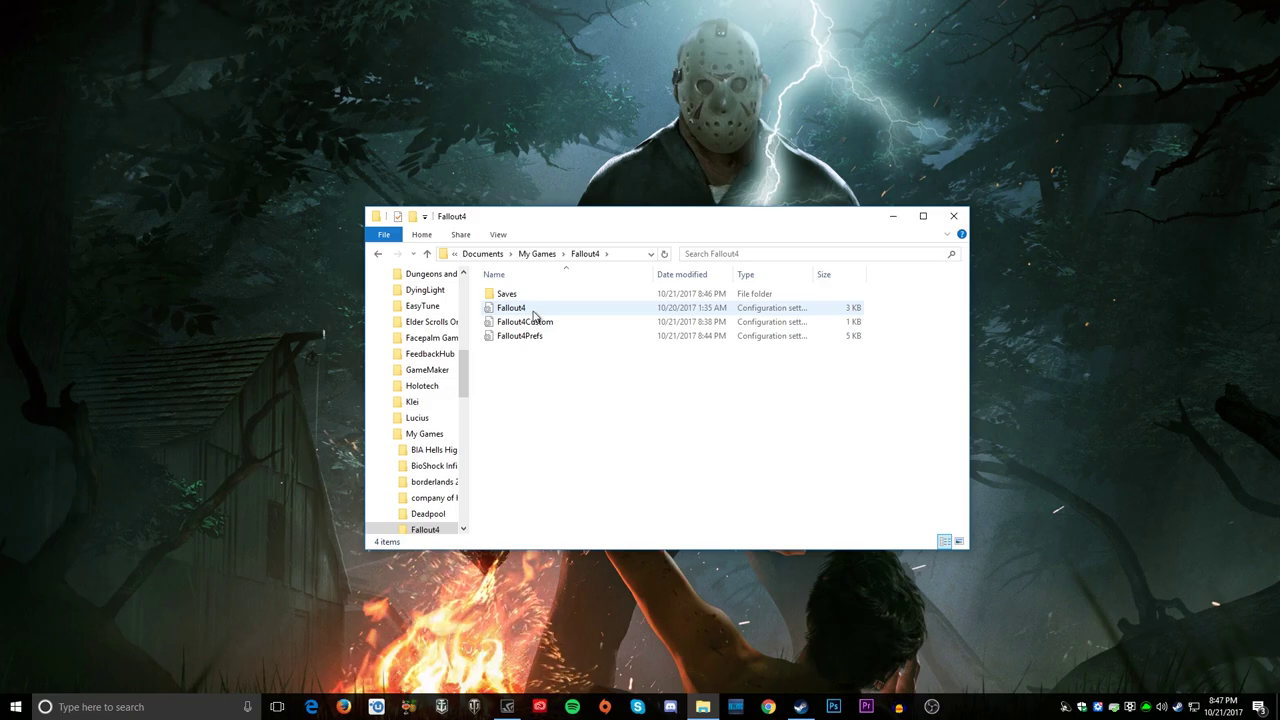
pyautogui.click(533, 314)
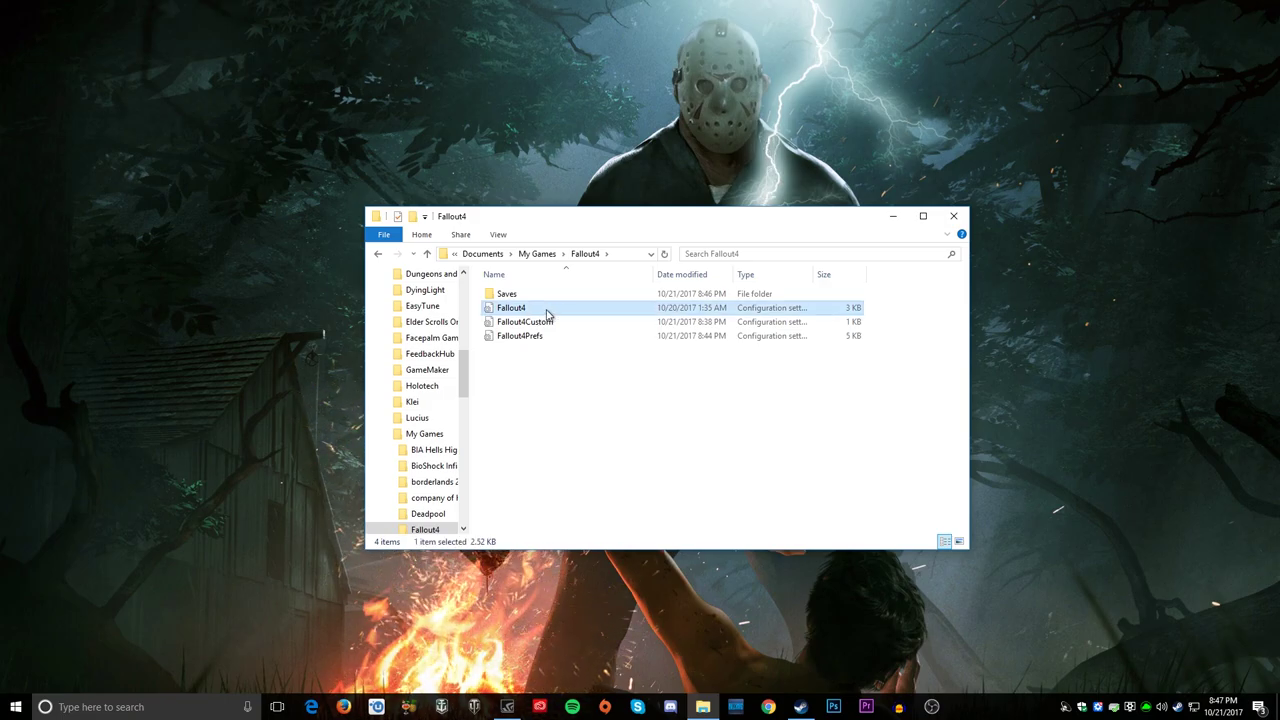
pyautogui.doubleClick(547, 314)
# Step: Change Voices.ba2 to Voices_en.ba2 in the [Archive] sResourceArchiveList line and save Fallout4.ini
pyautogui.moveTo(720, 198); pyautogui.dragTo(612, 179)
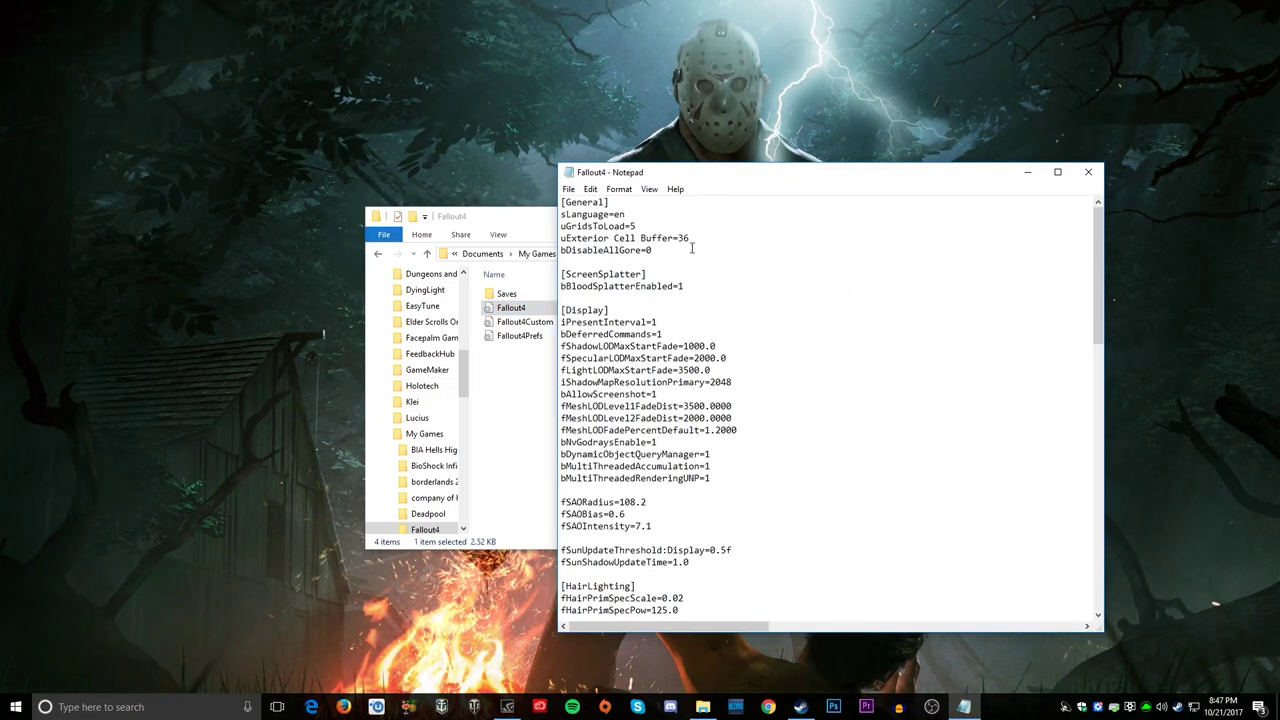
pyautogui.scroll(-20, 700, 280)
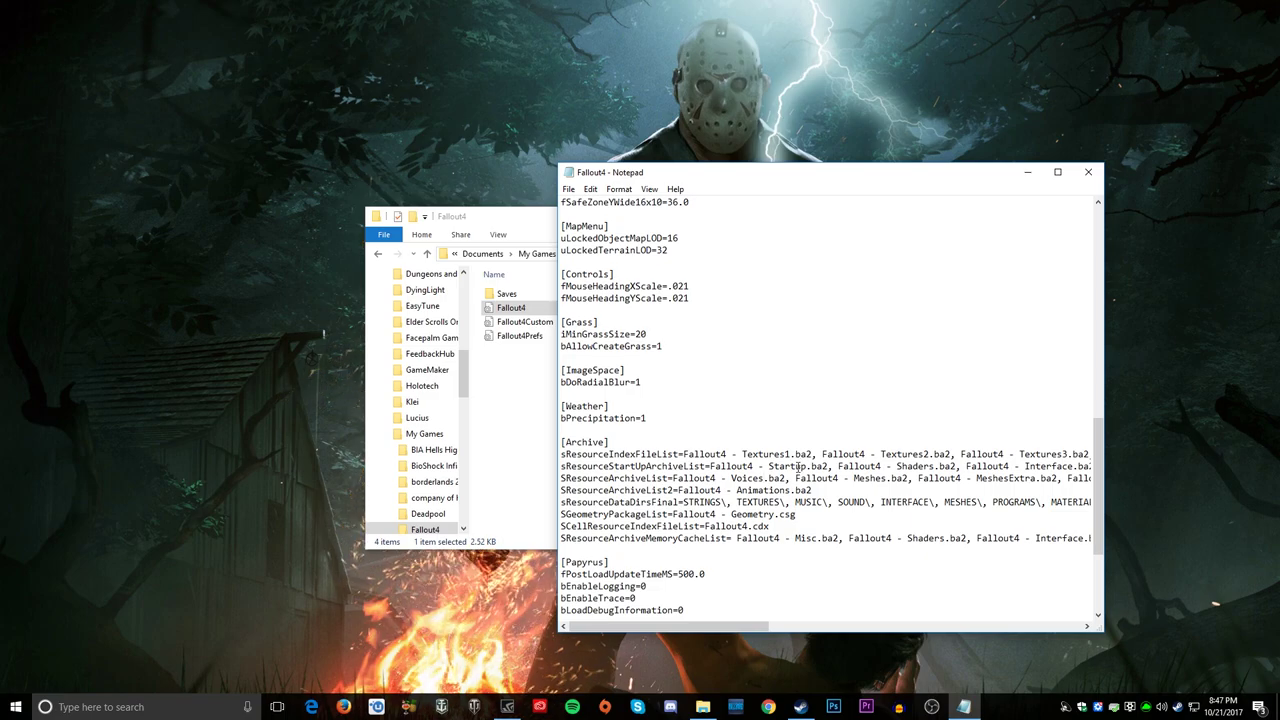
pyautogui.write('_en')
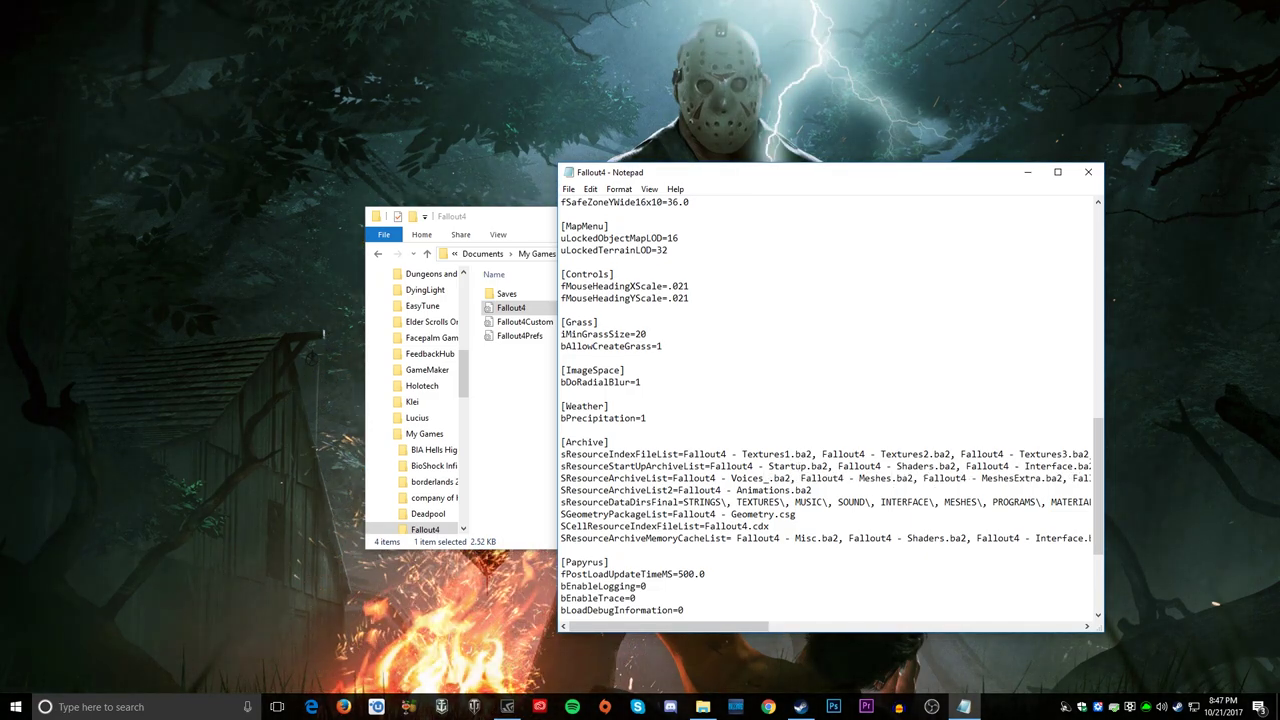
pyautogui.click(1092, 174)
pyautogui.click(606, 372)
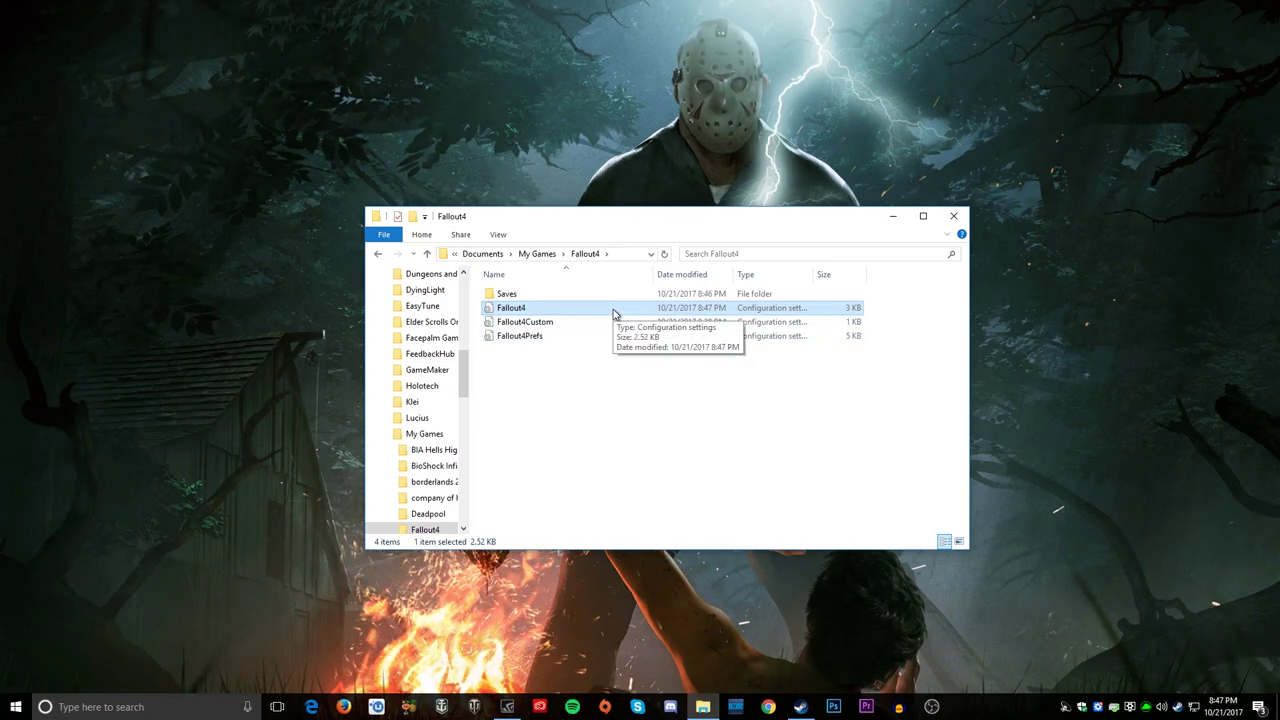
# Step: Reopen Fallout4.ini, remove _en to restore Voices.ba2, and save the file
pyautogui.doubleClick(613, 308)
pyautogui.scroll(-5, 726, 521)
pyautogui.scroll(-12, 726, 521)
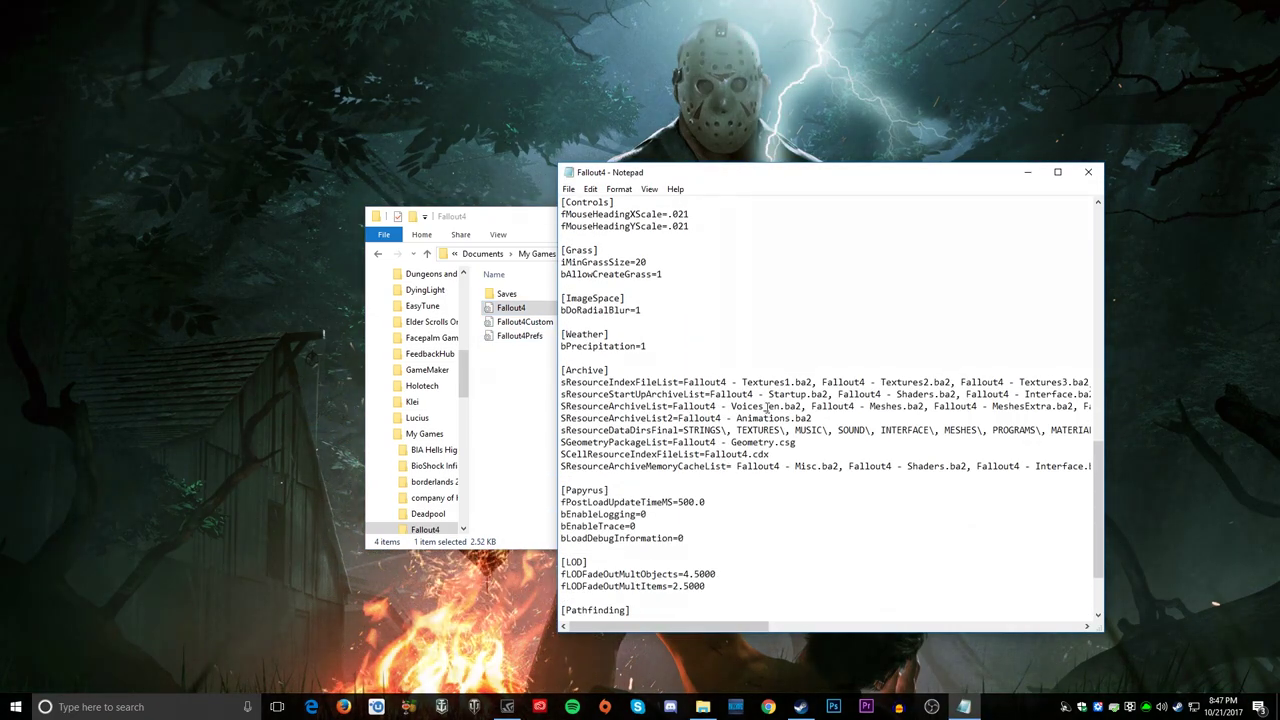
pyautogui.click(781, 406)
pyautogui.press('BackSpace')
pyautogui.press('BackSpace')
pyautogui.press('BackSpace')
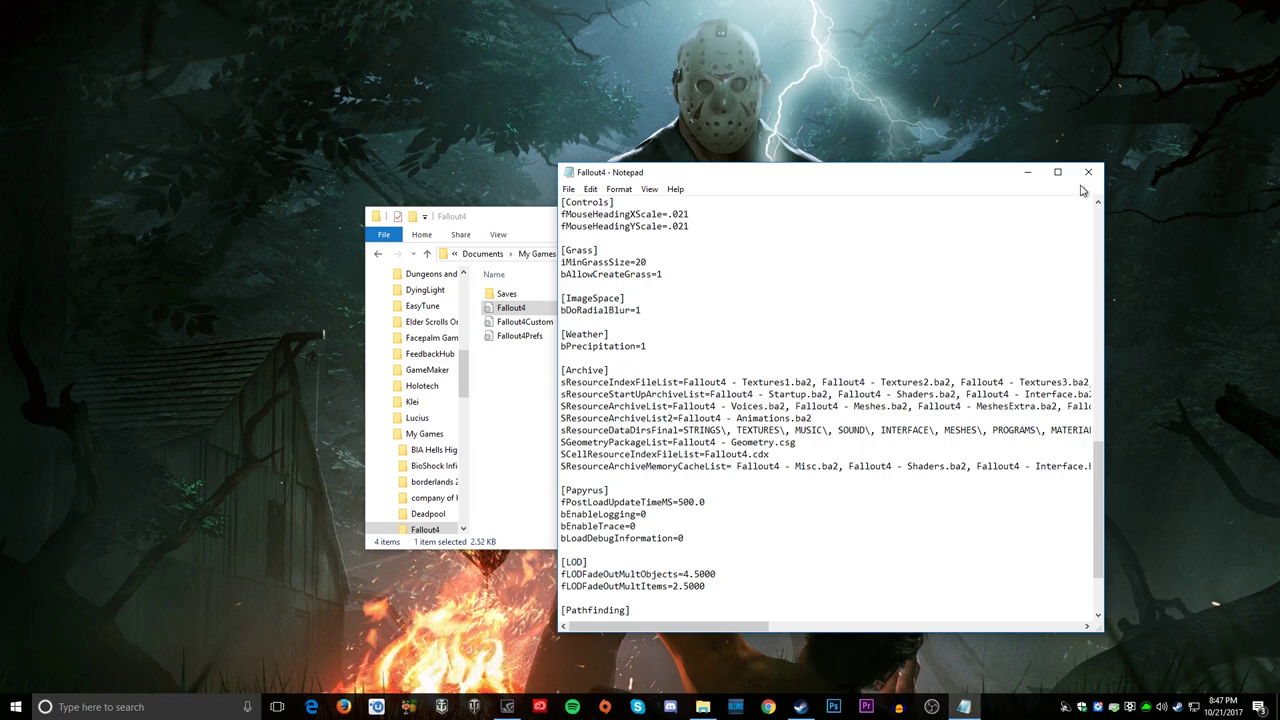
pyautogui.click(1088, 172)
pyautogui.click(603, 366)
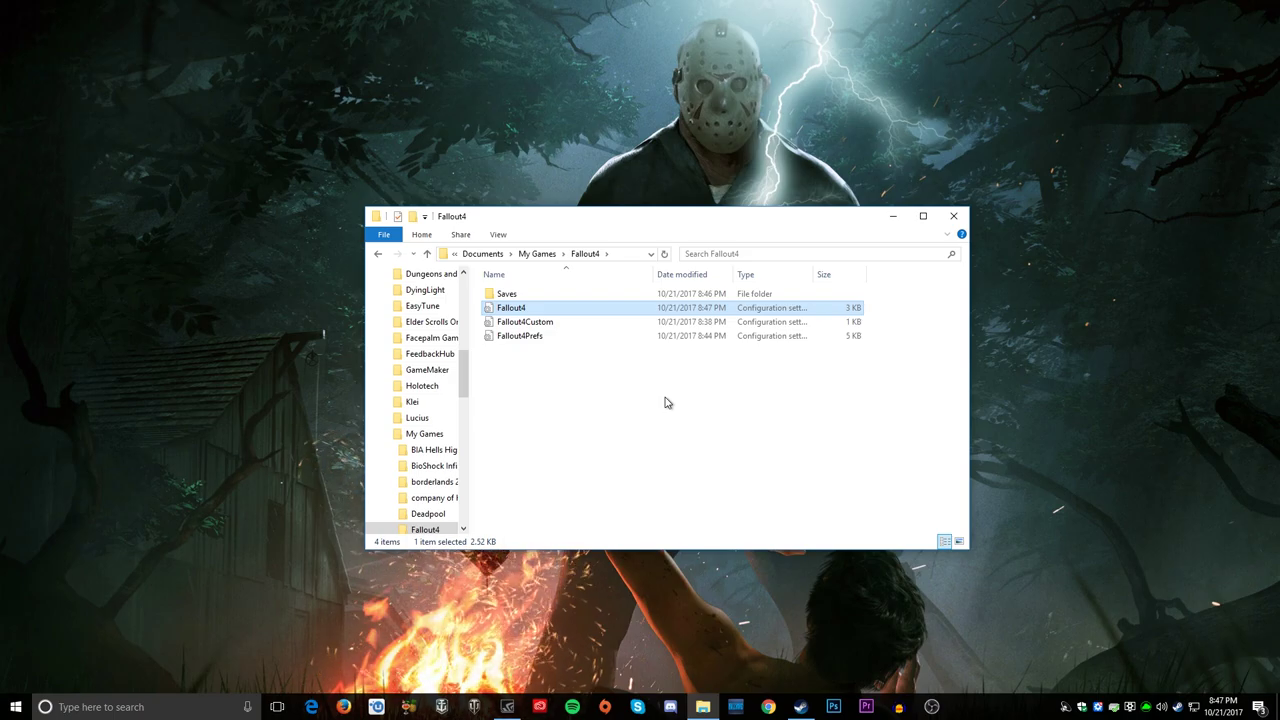
# Step: Open Fallout 4's Steam store page and scroll down to its Customer Reviews
pyautogui.click(800, 706)
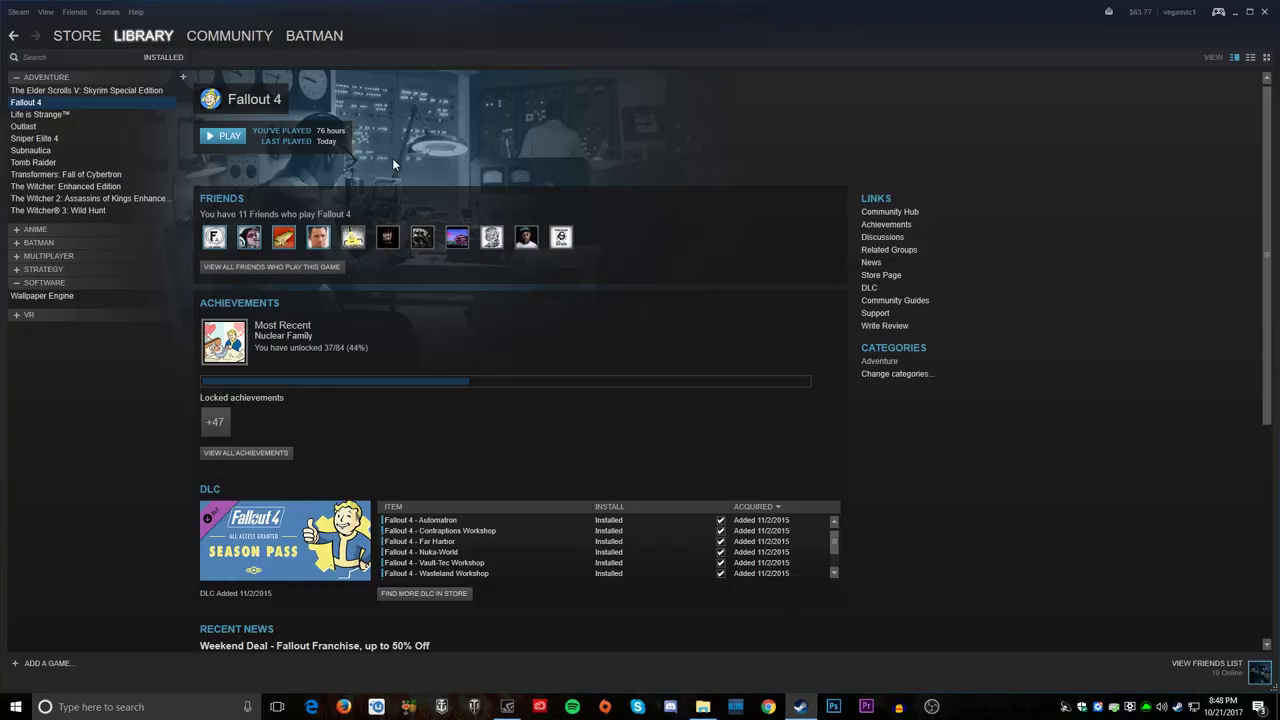
pyautogui.click(870, 276)
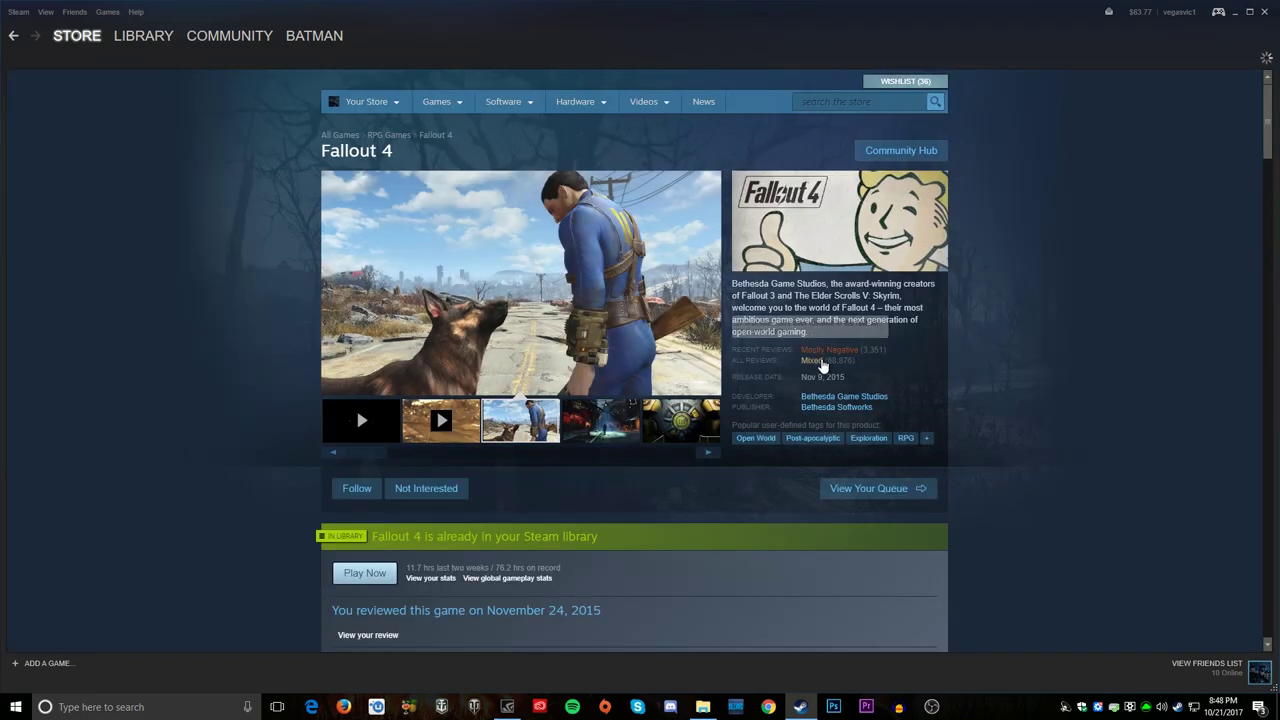
pyautogui.moveTo(867, 371); pyautogui.dragTo(801, 349)
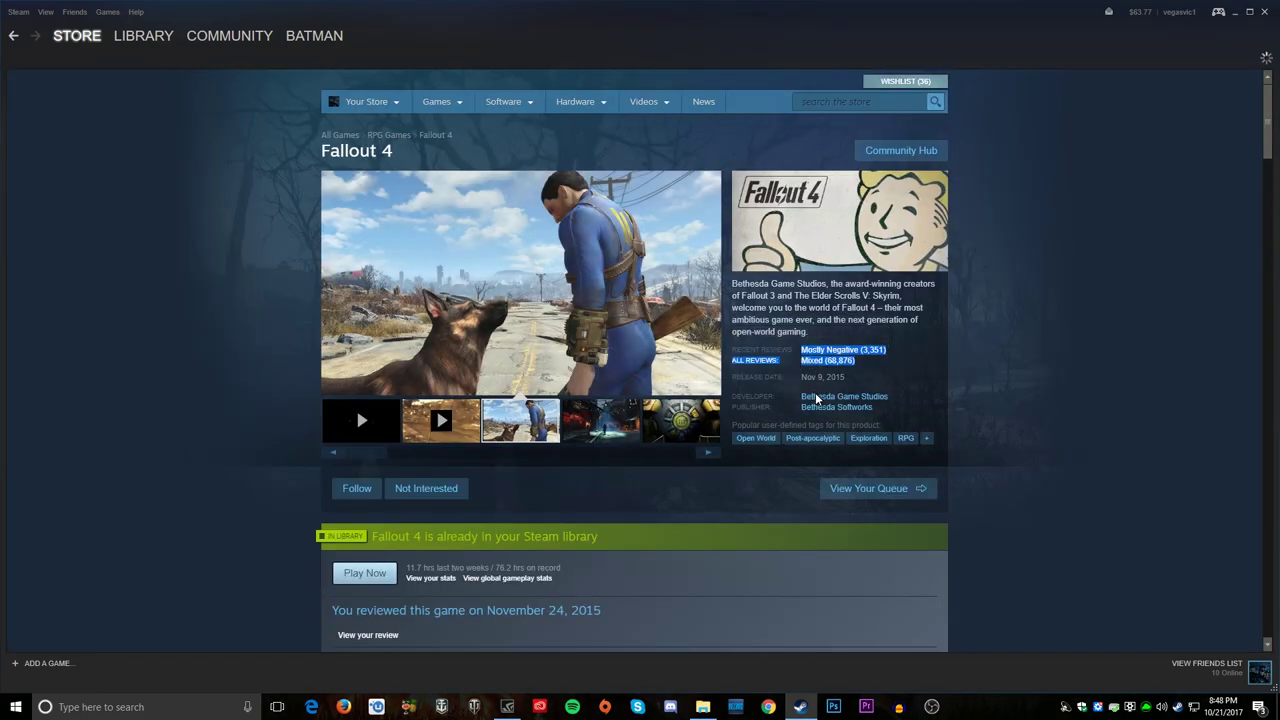
pyautogui.scroll(-5, 464, 368)
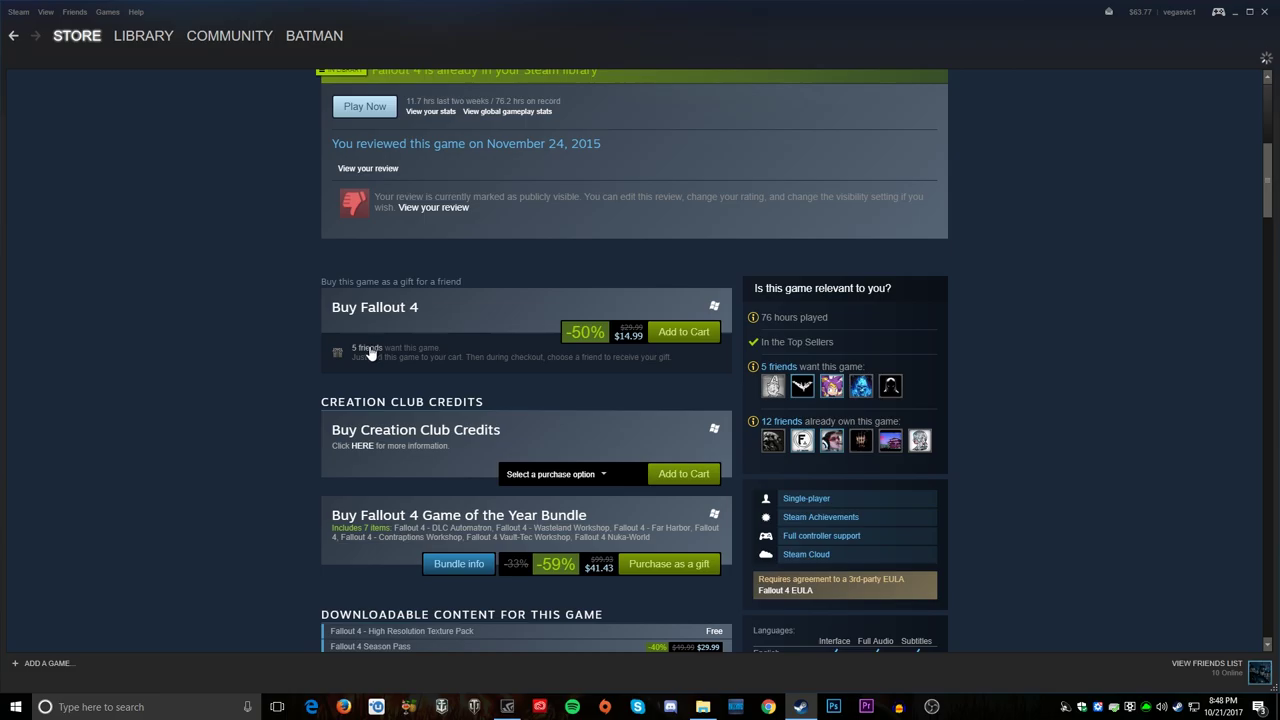
pyautogui.scroll(-3, 369, 352)
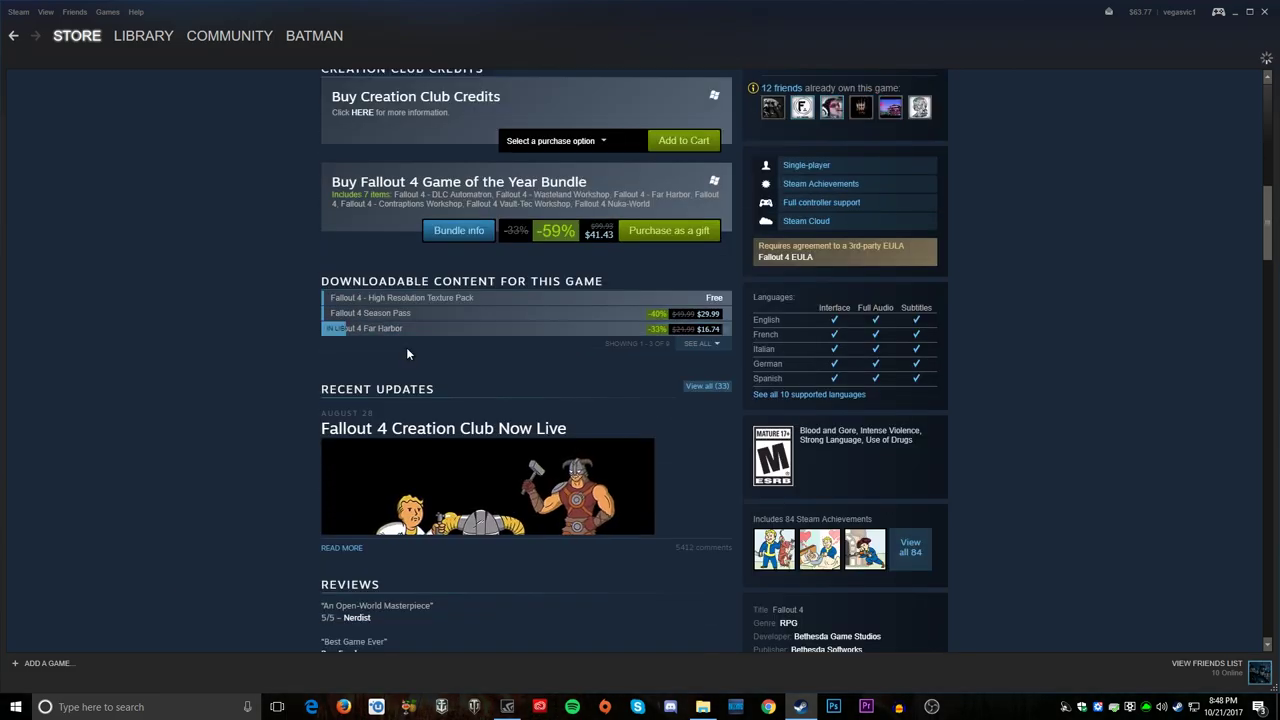
pyautogui.scroll(-15, 407, 353)
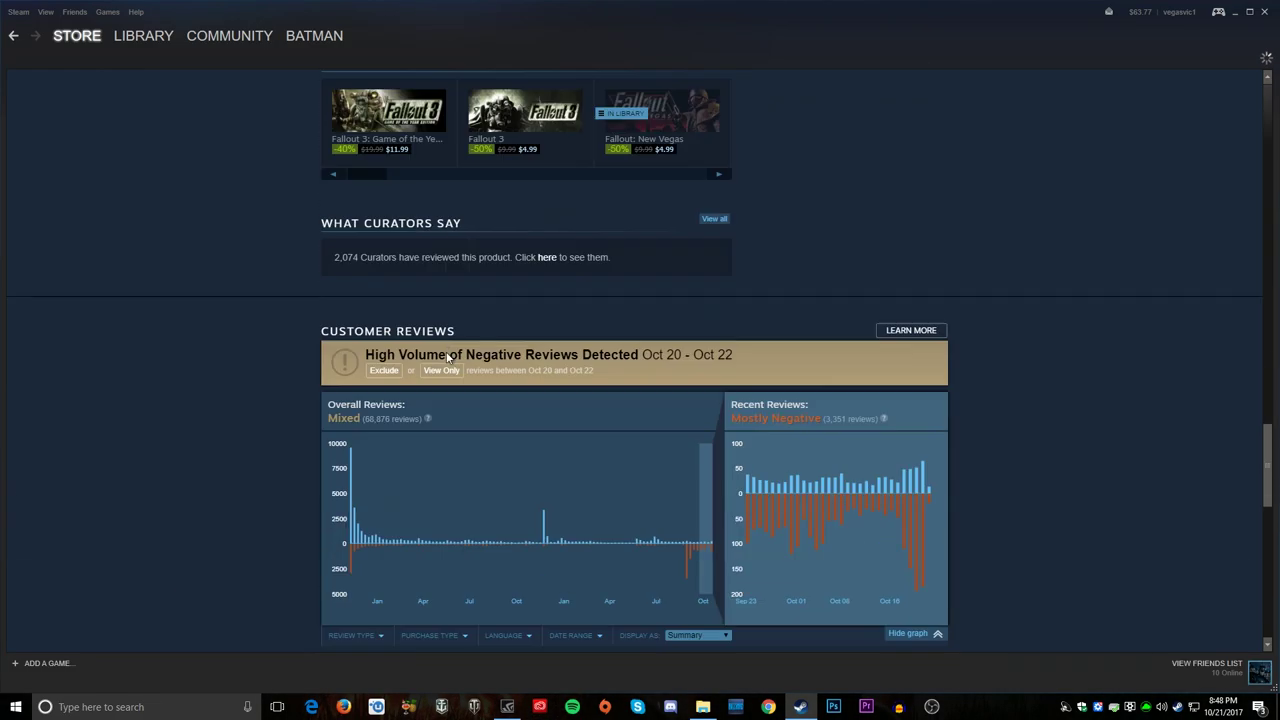